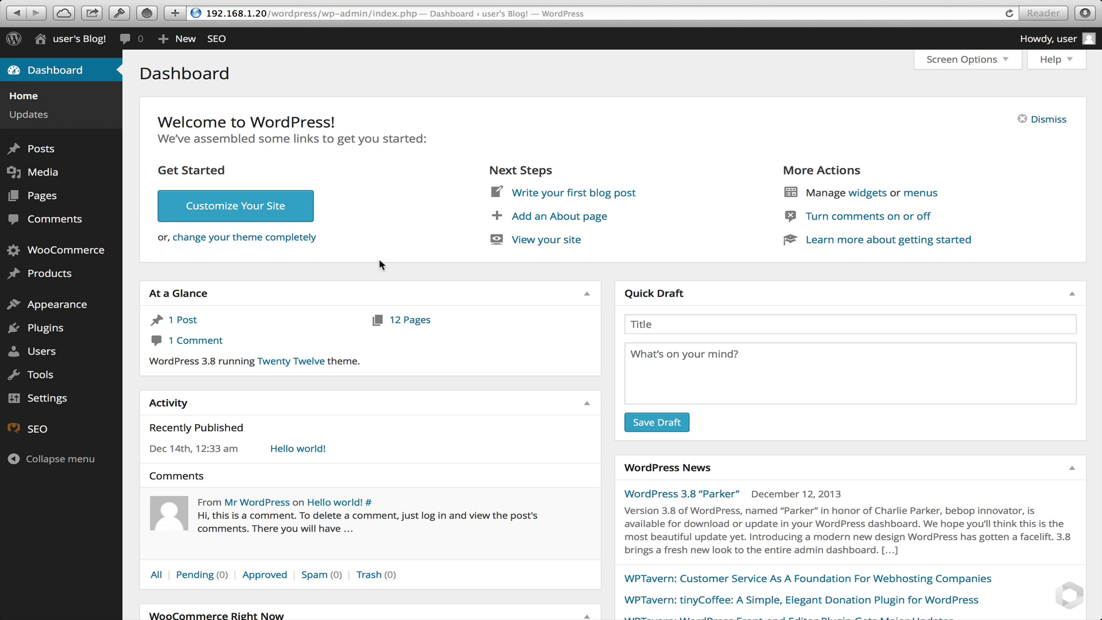
Step: Upload WC-Shipping-UPS.zip from the Extension Works – Plugins folder and install it
mouse_move(49, 330)
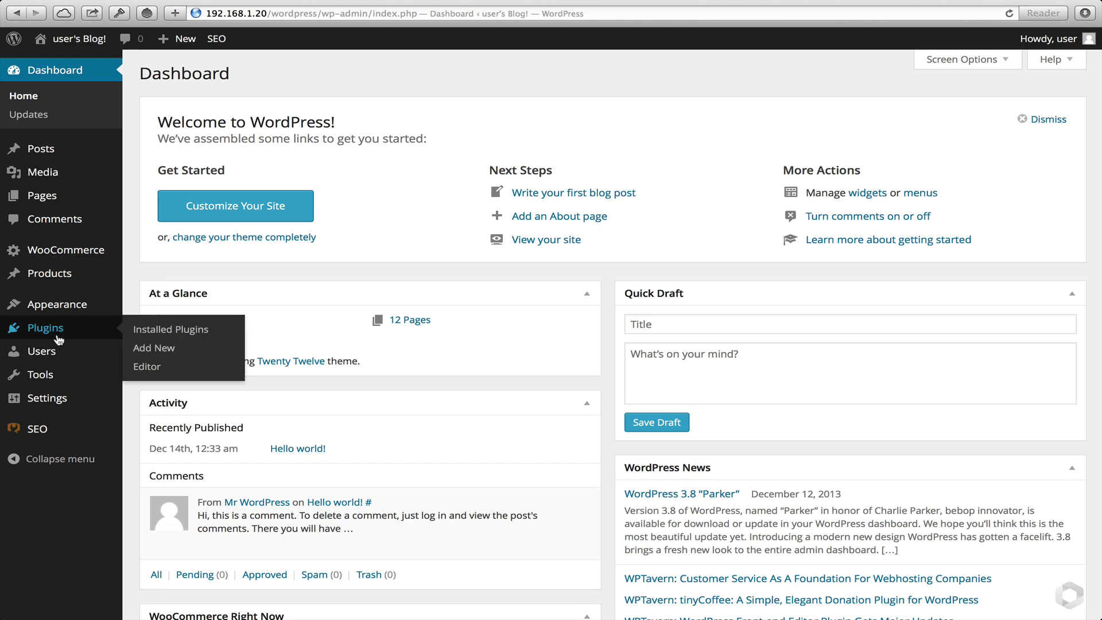
click(152, 356)
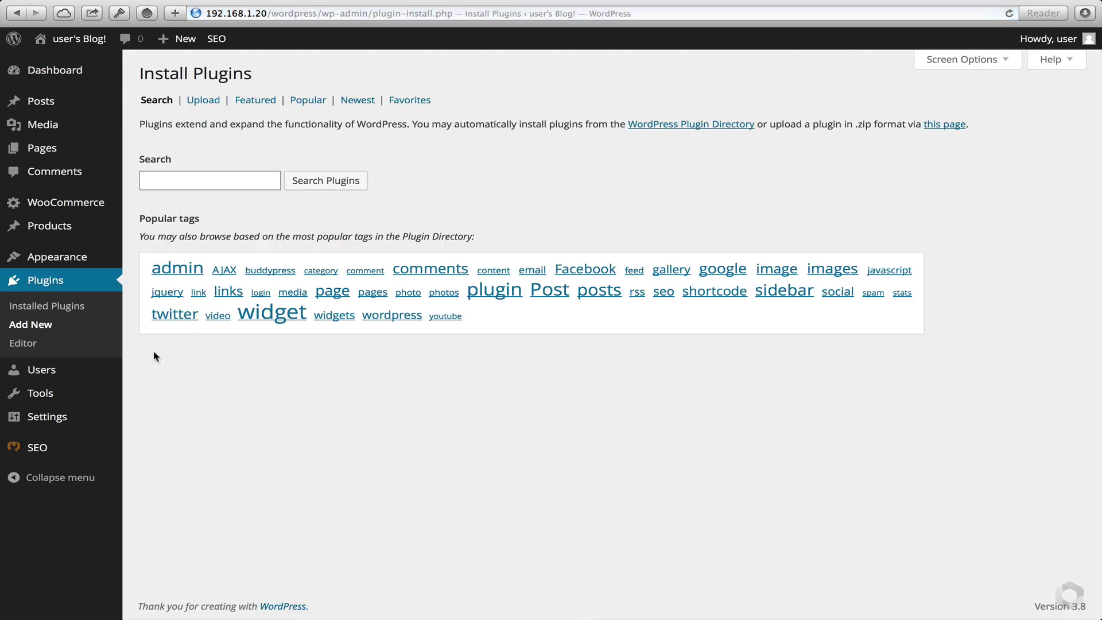
click(213, 101)
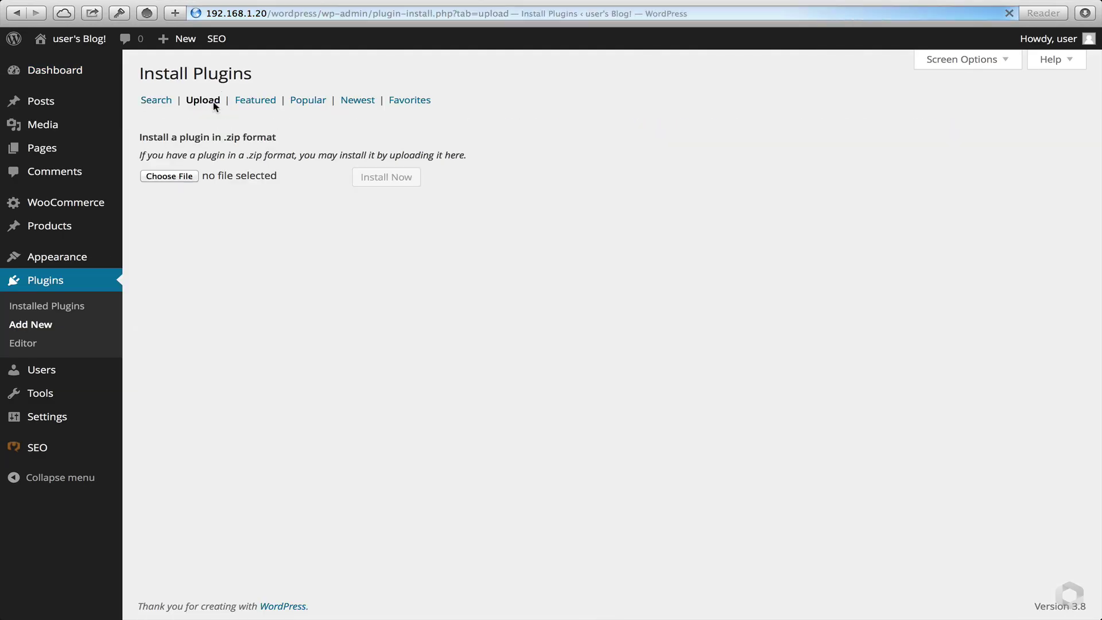
click(177, 177)
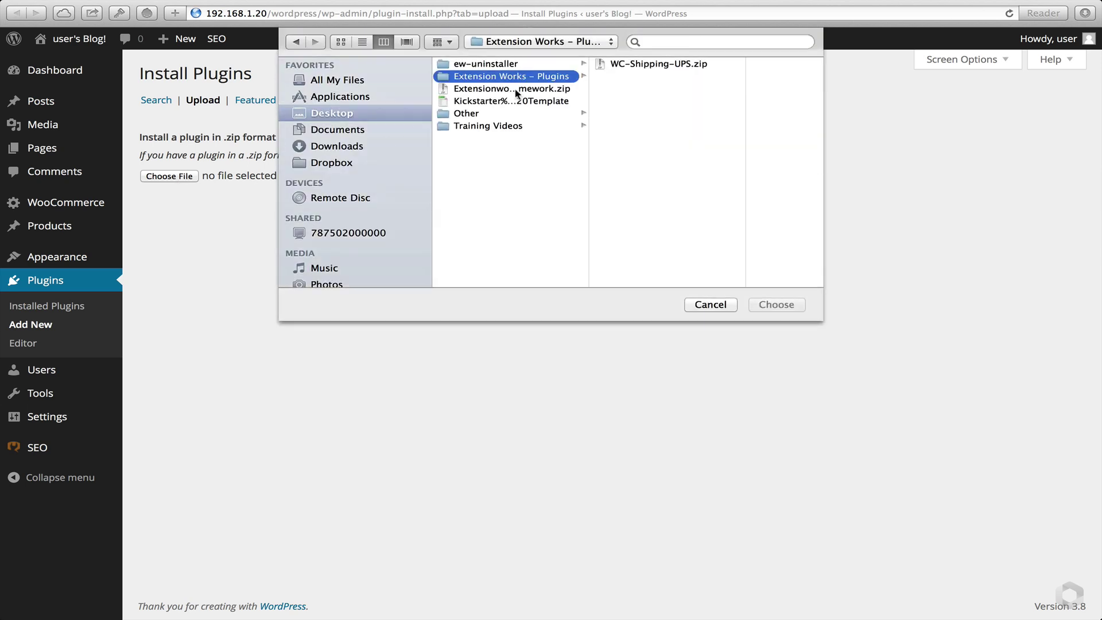
click(639, 67)
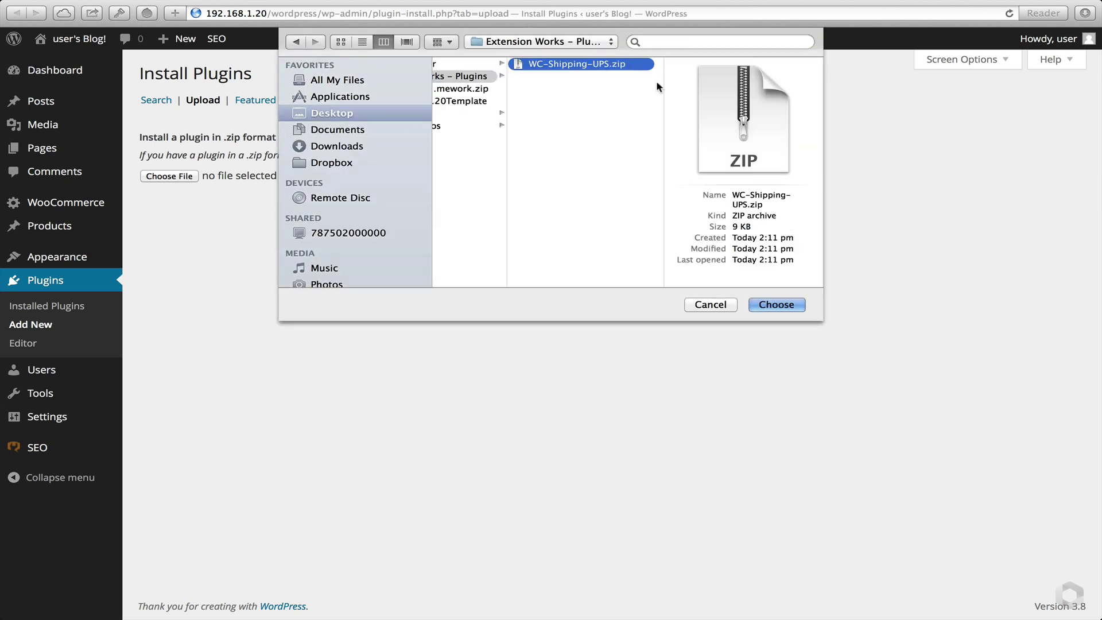
click(761, 304)
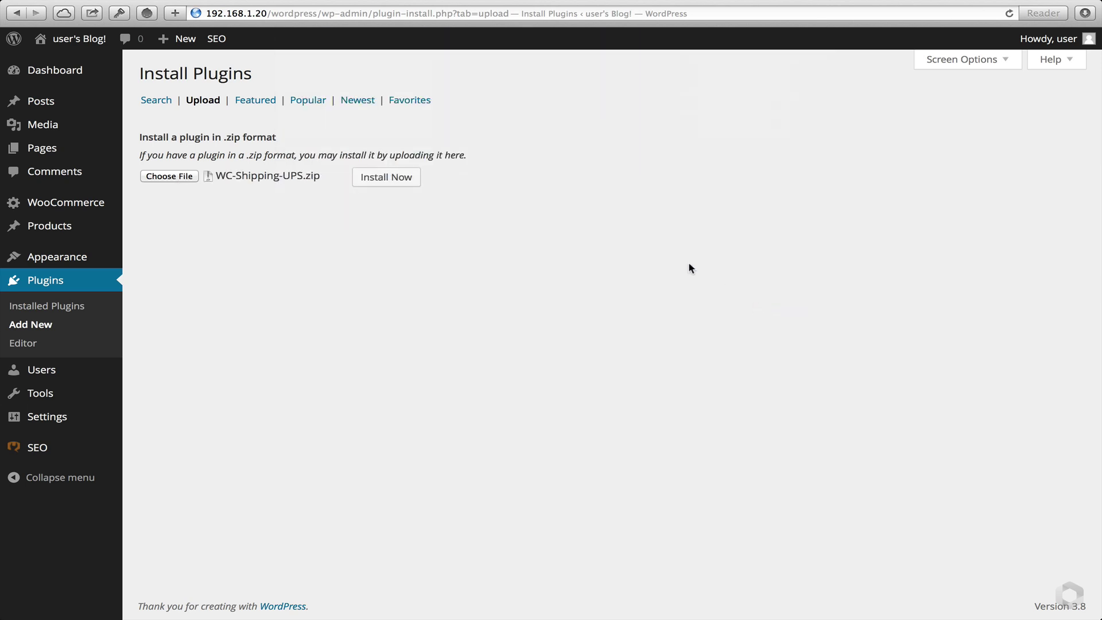
click(409, 179)
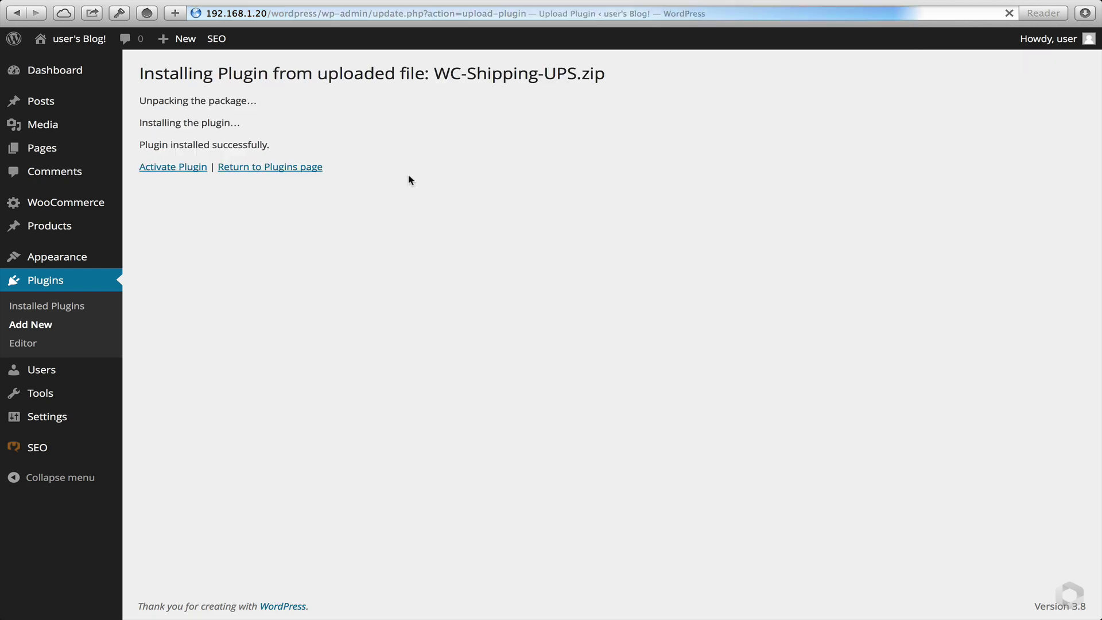
Step: Activate WooCommerce UPS, then install and activate the ExtensionWorks Framework 1.7.8 plugin
click(169, 167)
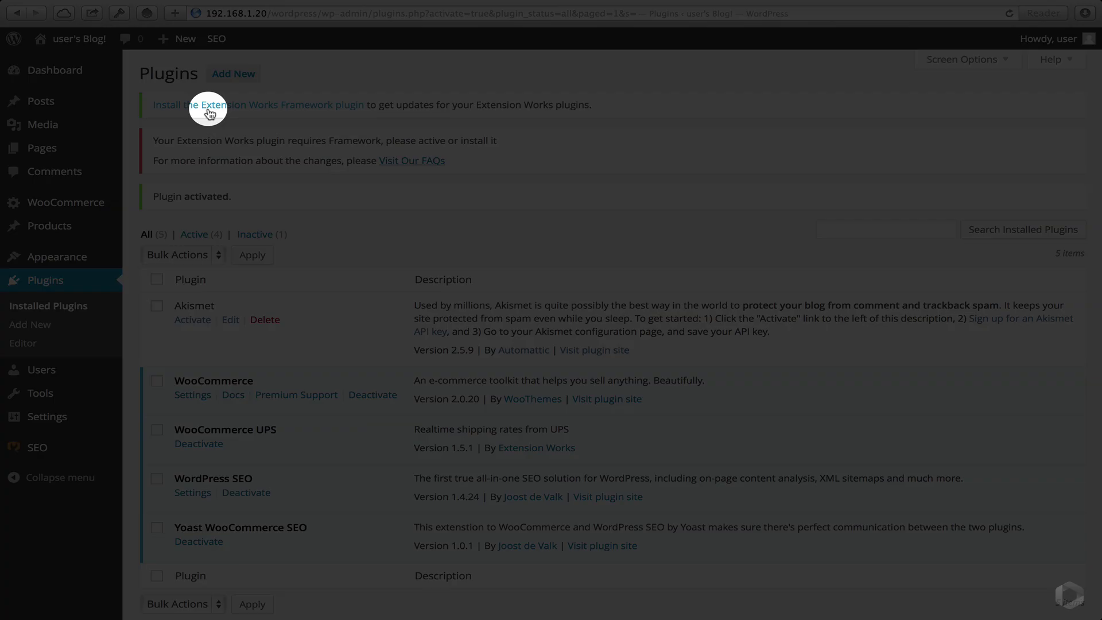
click(209, 110)
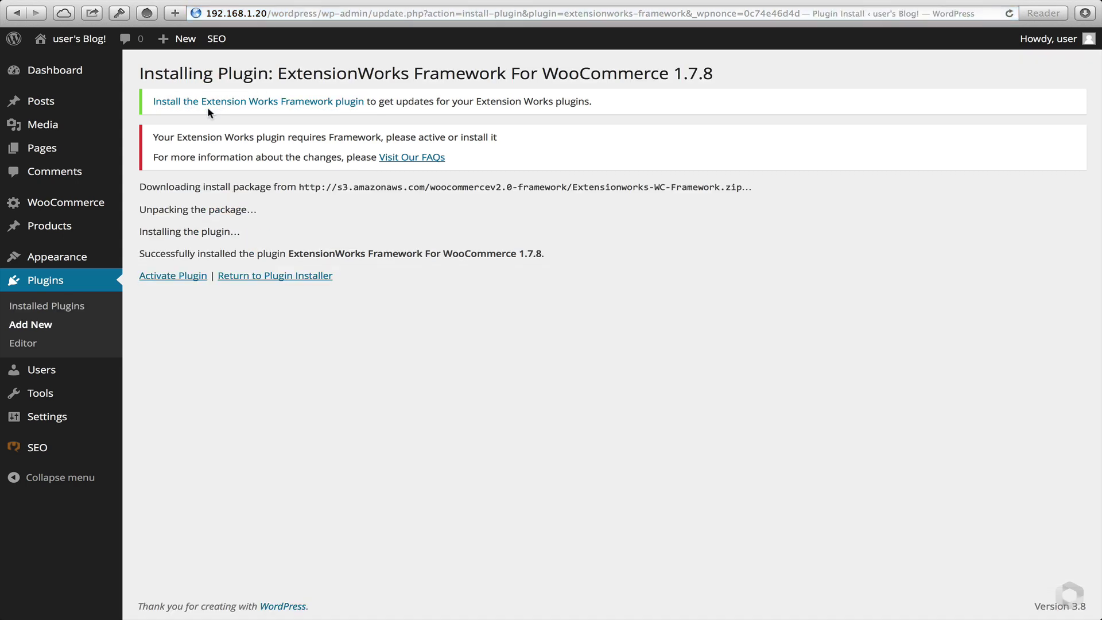
click(170, 276)
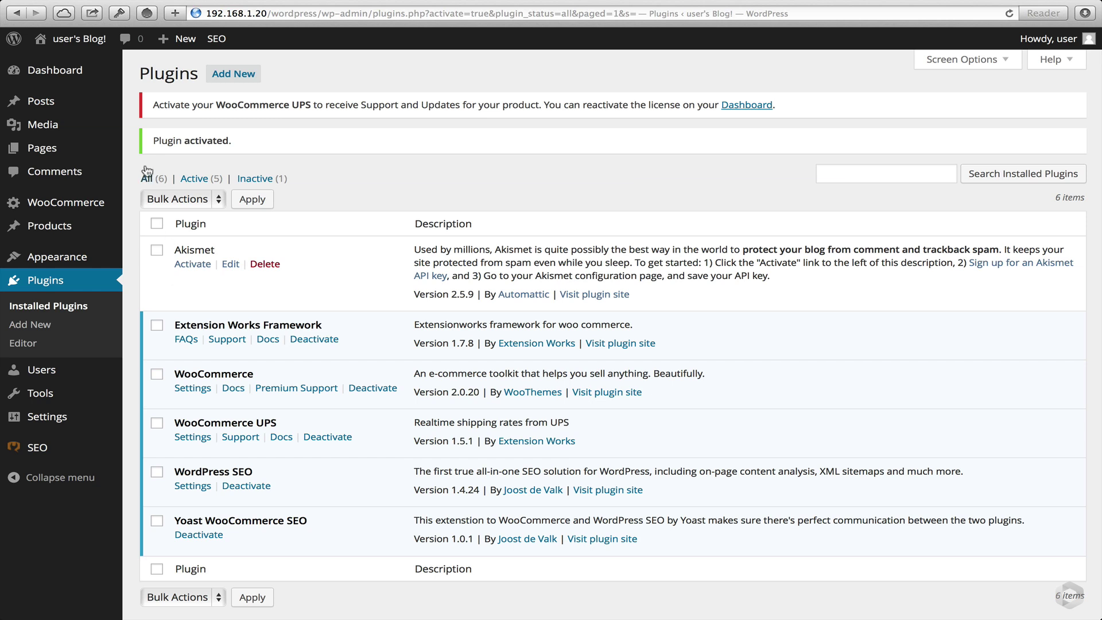
Step: On ExtensionWorks Licenses, enter the licence key for WooCommerce UPS and activate the product
mouse_move(80, 74)
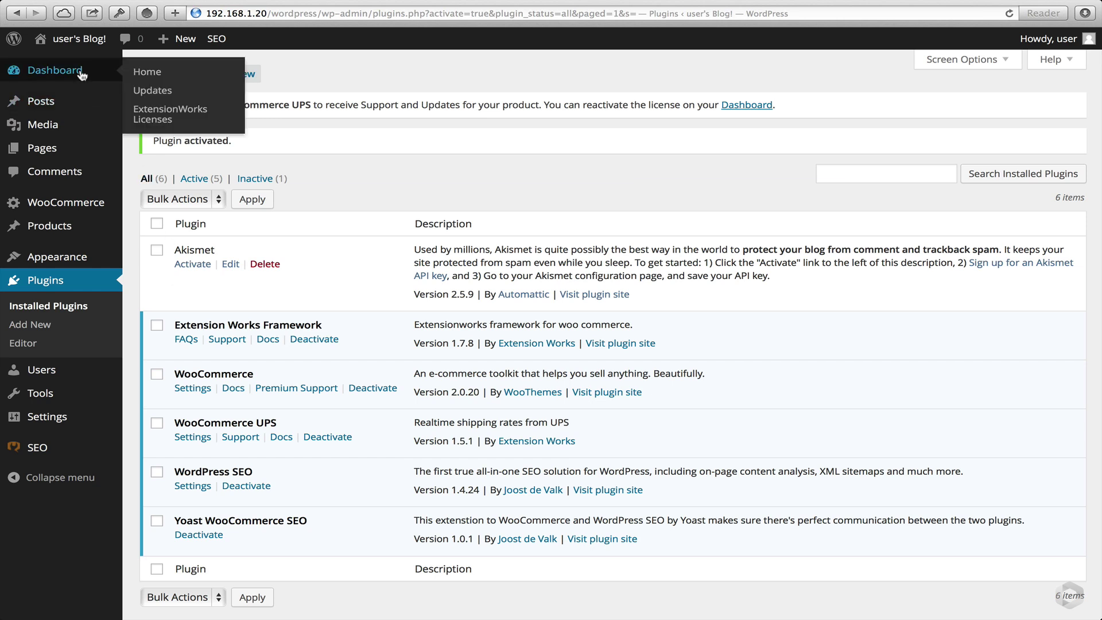
click(149, 121)
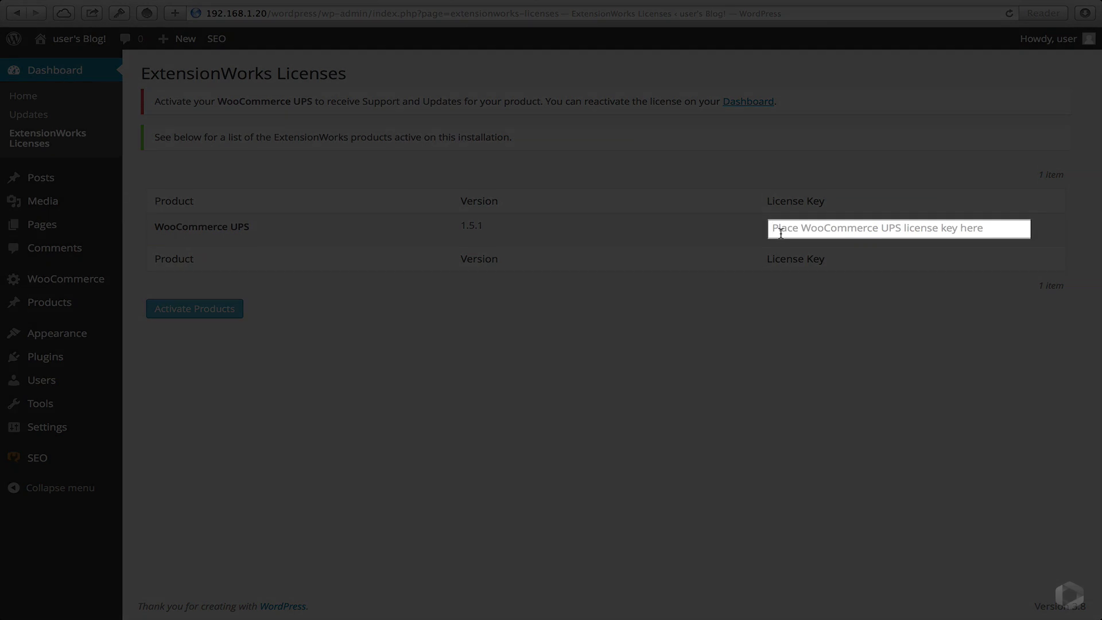
click(780, 233)
text(dd)
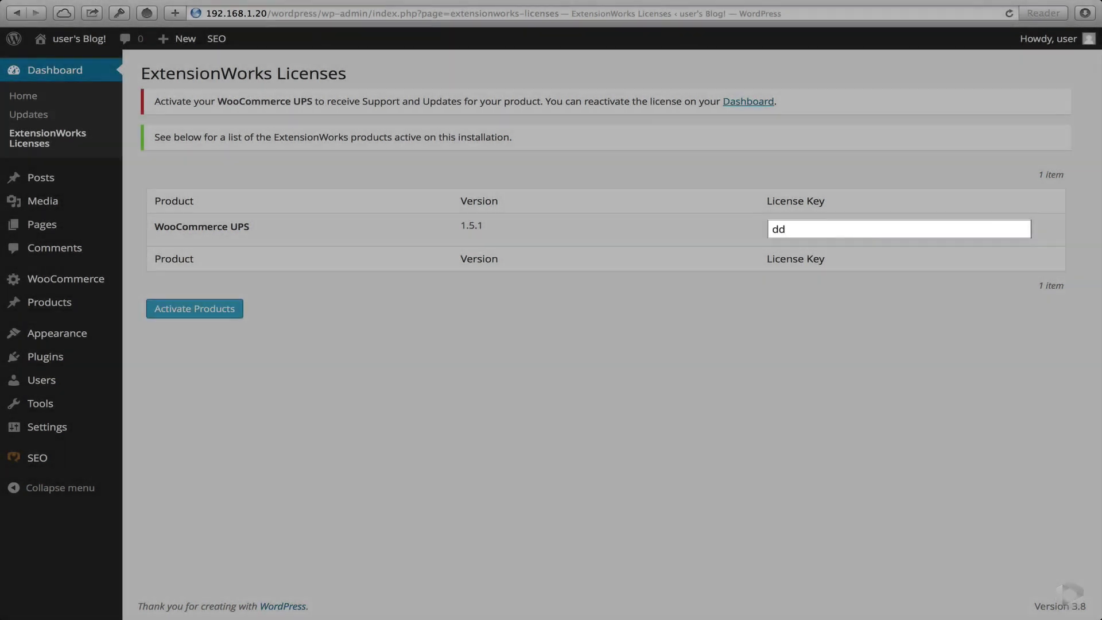
key(super+v)
key(Return)
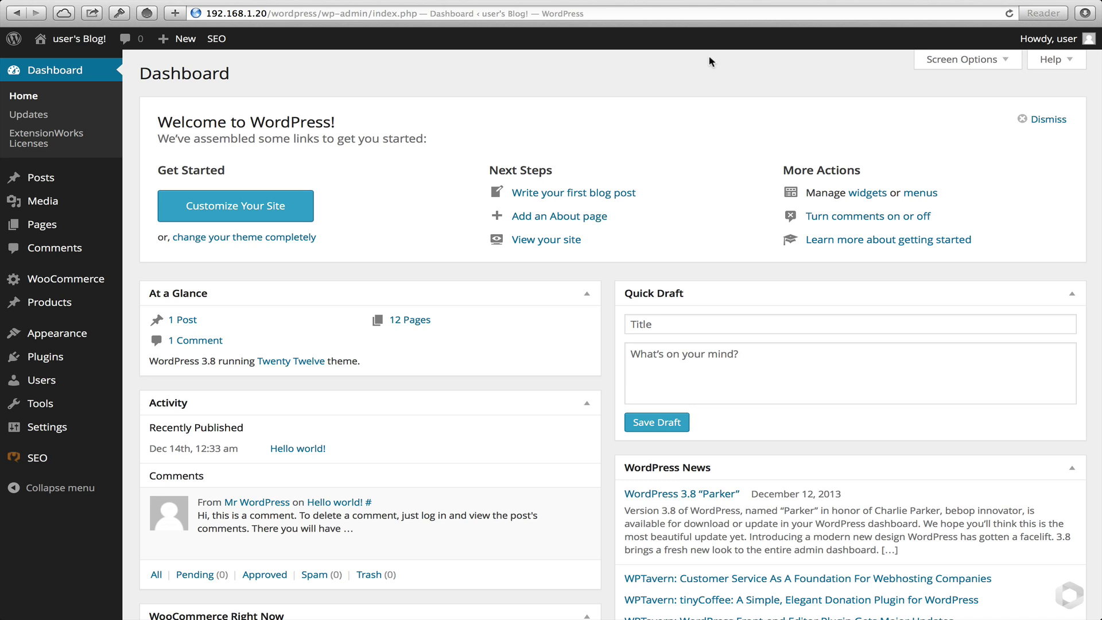
Step: Open WooCommerce General settings and keep Allowed Countries set to All Countries
mouse_move(81, 278)
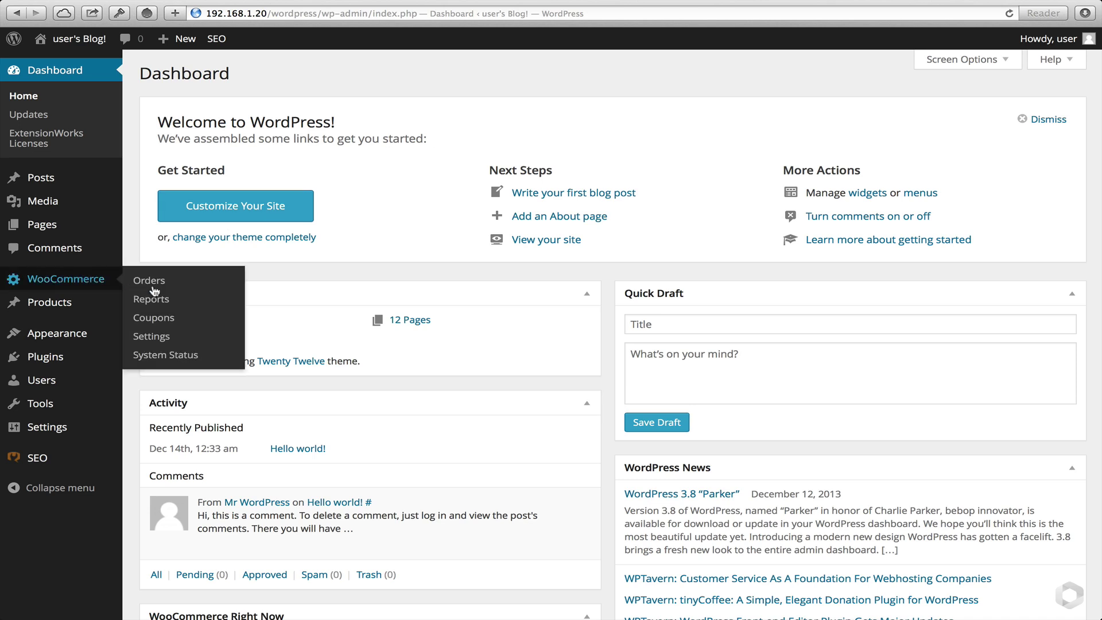
click(155, 336)
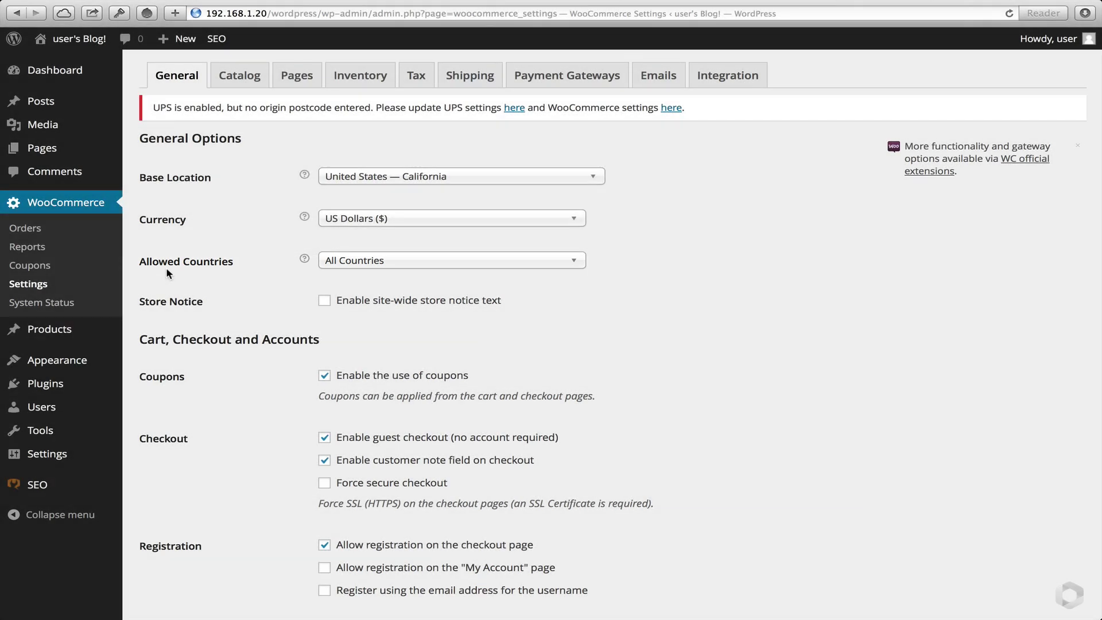
click(354, 263)
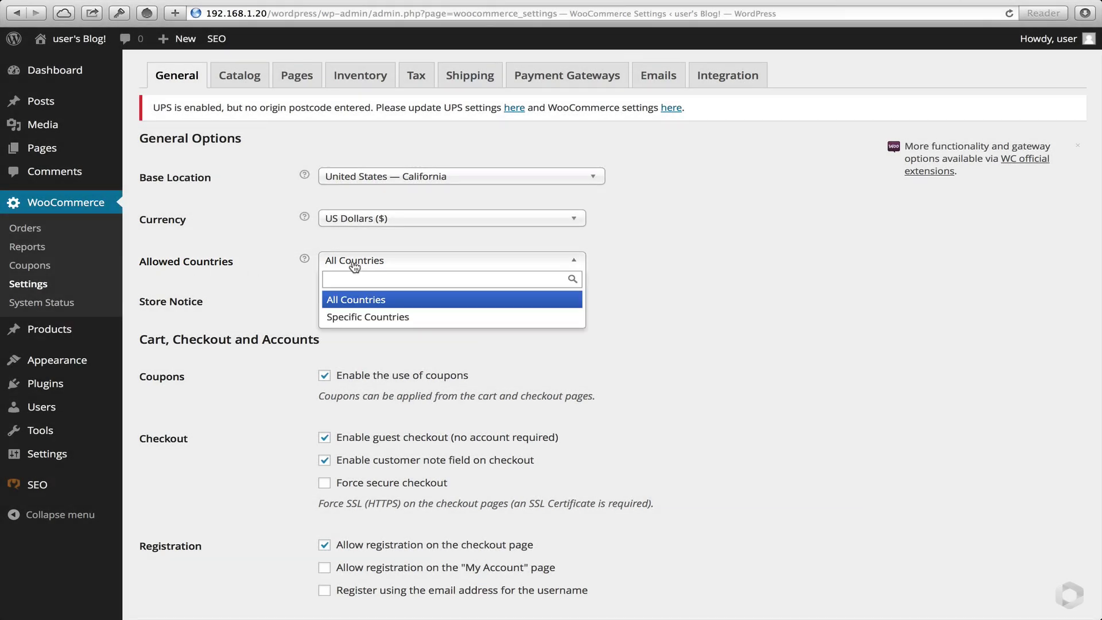
click(354, 263)
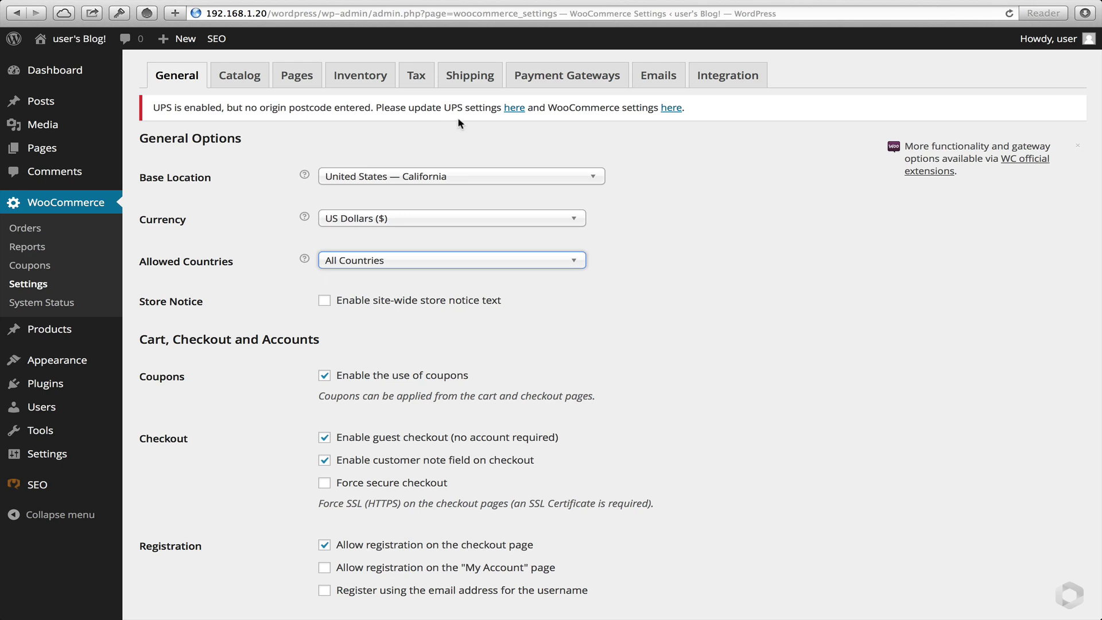
click(470, 76)
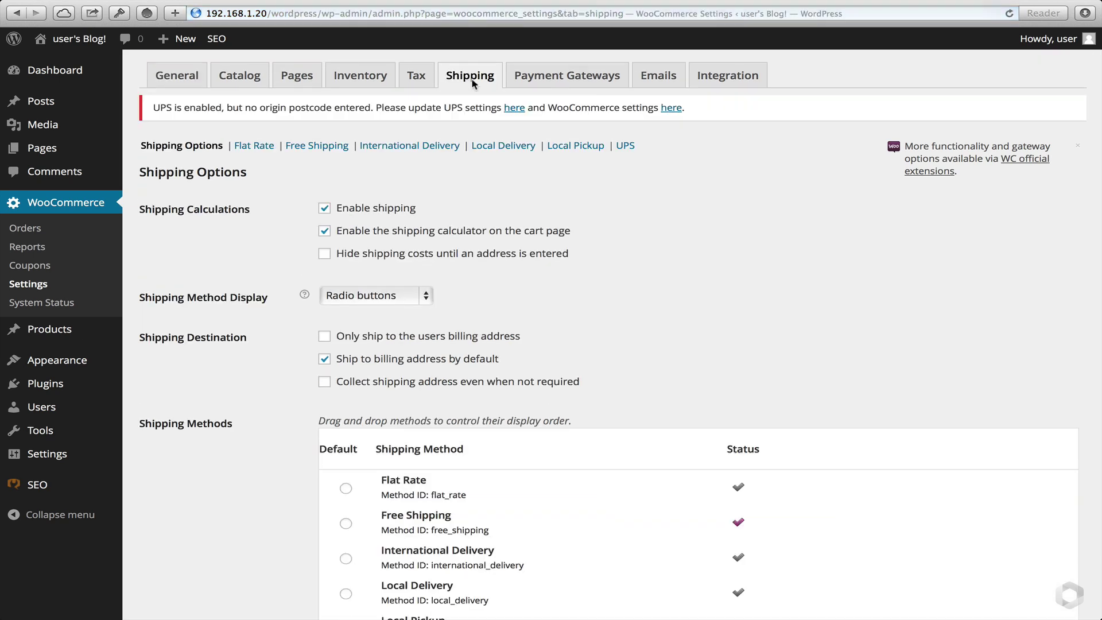
click(623, 145)
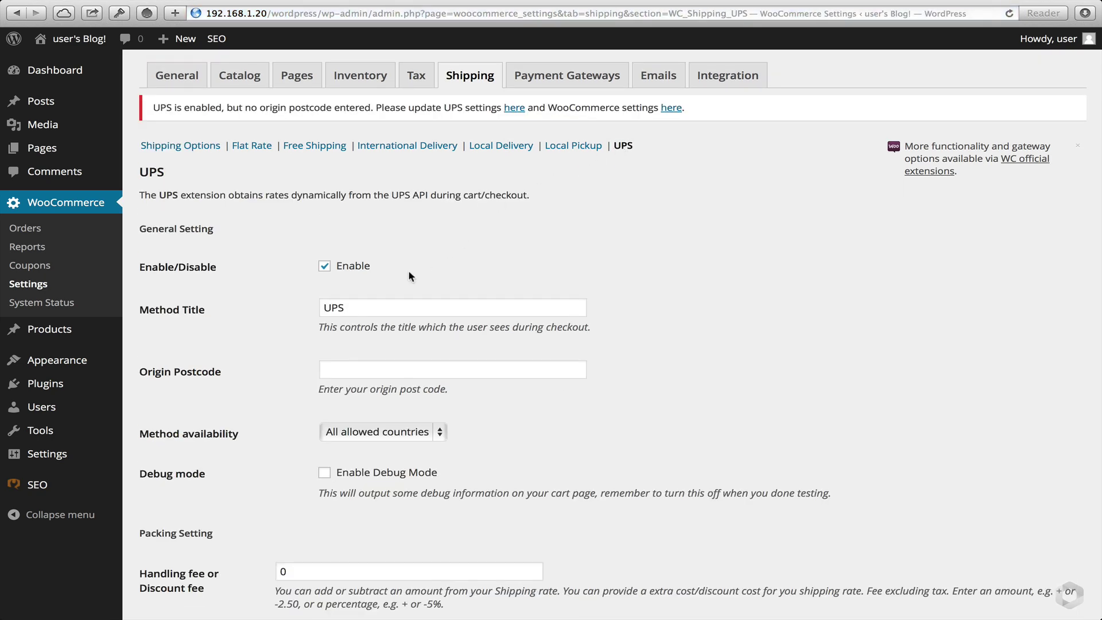
scroll(250, 392, down, 3)
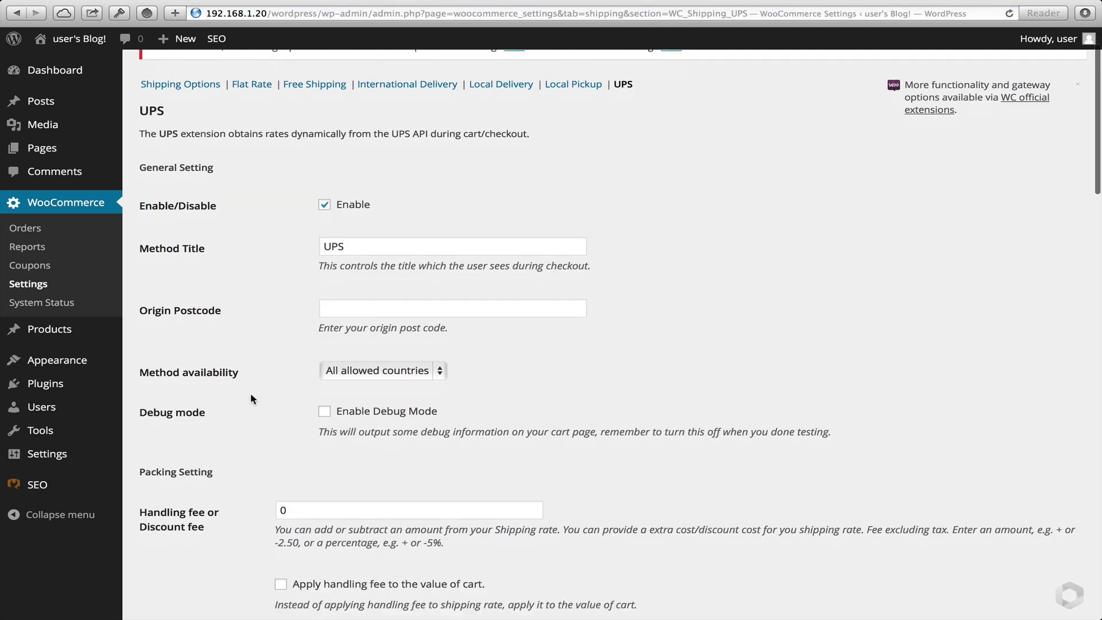
click(356, 251)
text(90210)
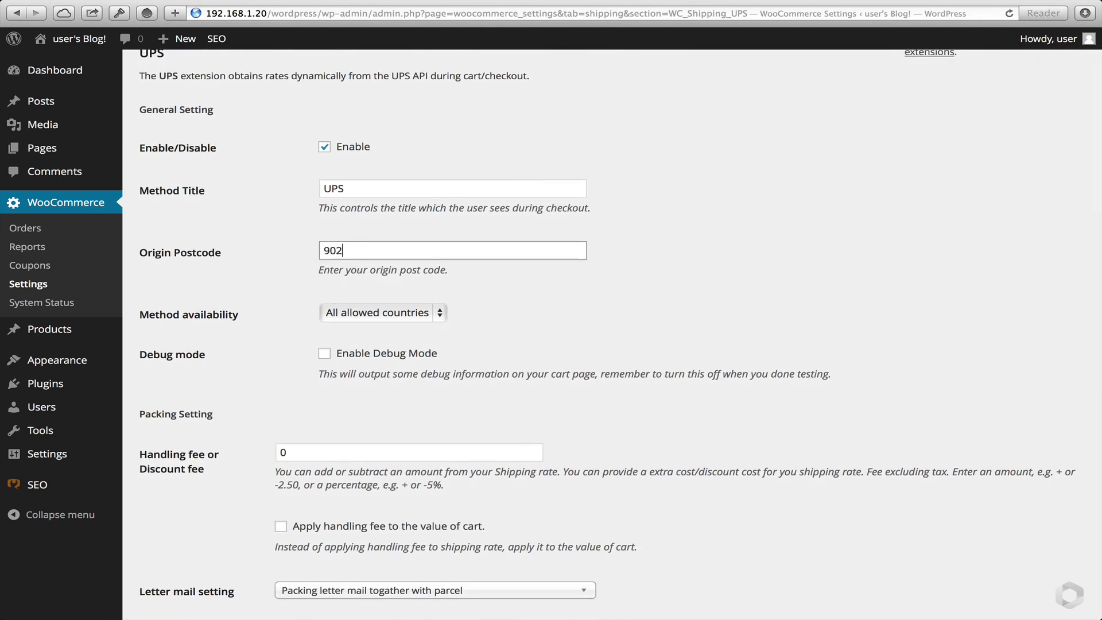
click(263, 365)
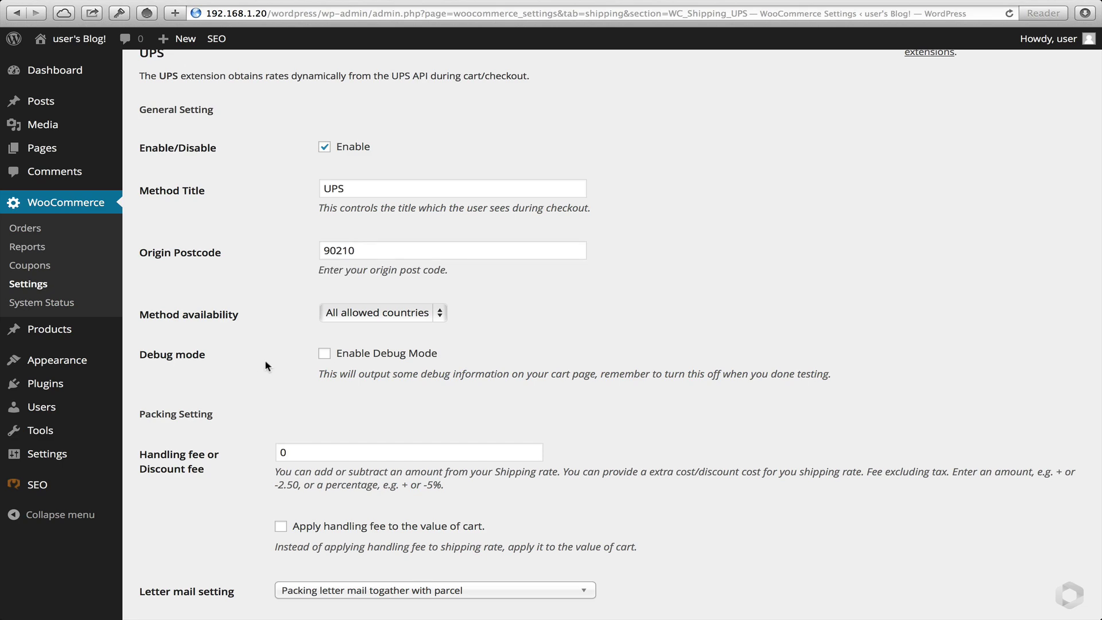
scroll(257, 390, down, 3)
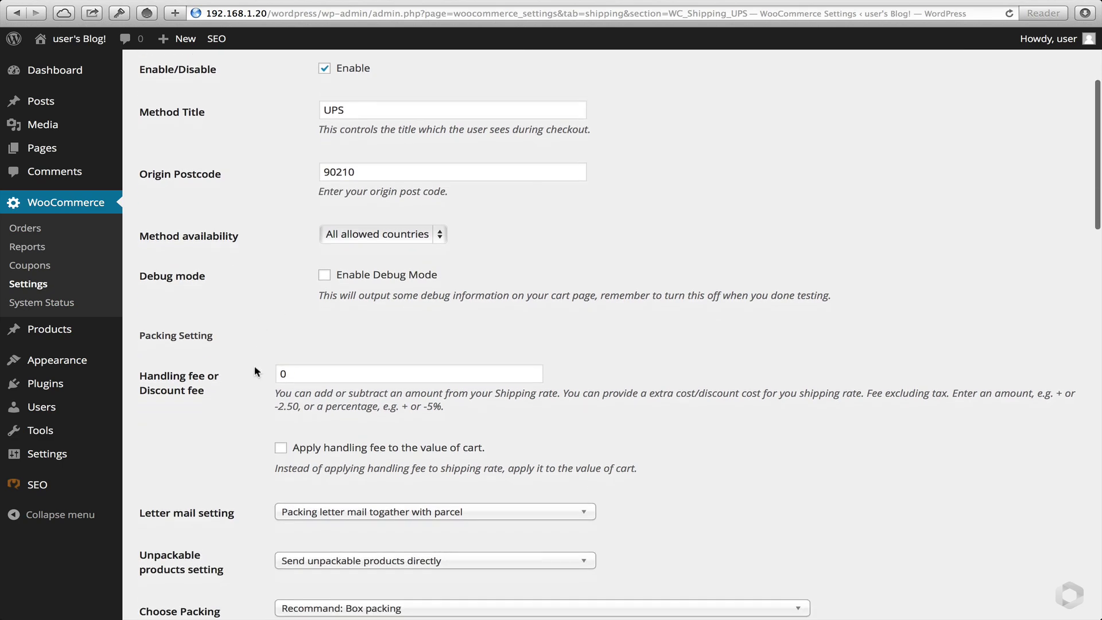
scroll(250, 312, down, 6)
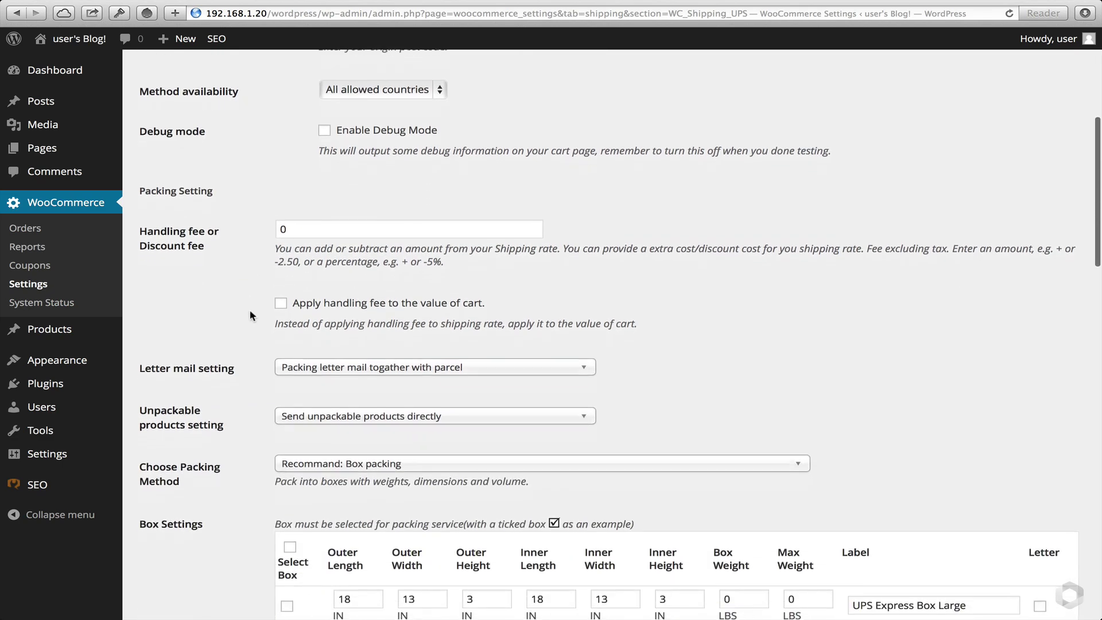
scroll(250, 314, up, 2)
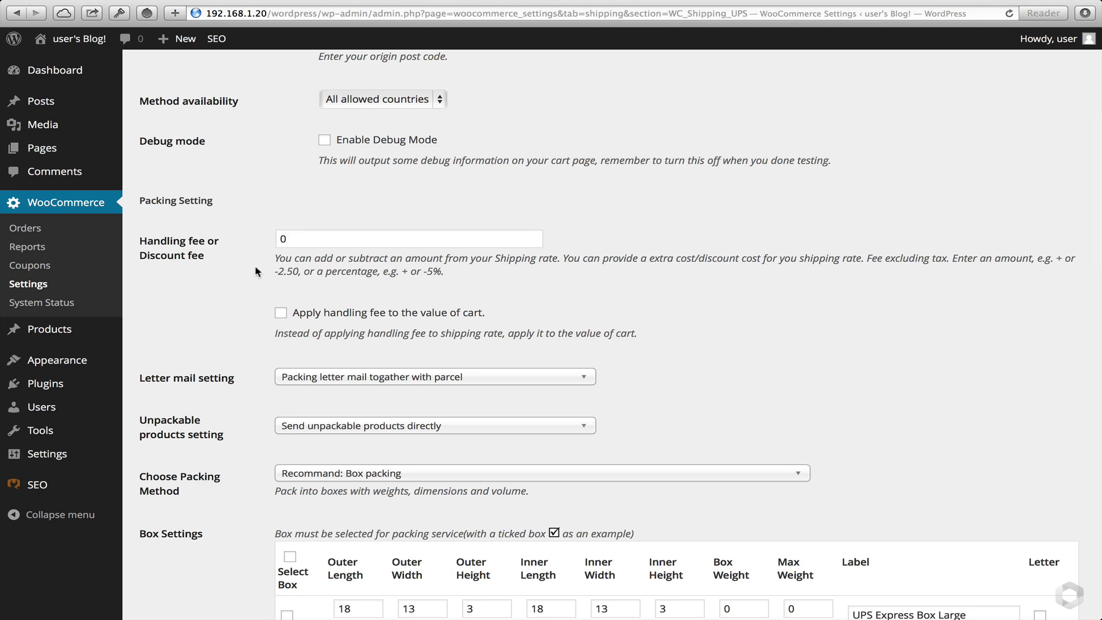
scroll(225, 405, down, 4)
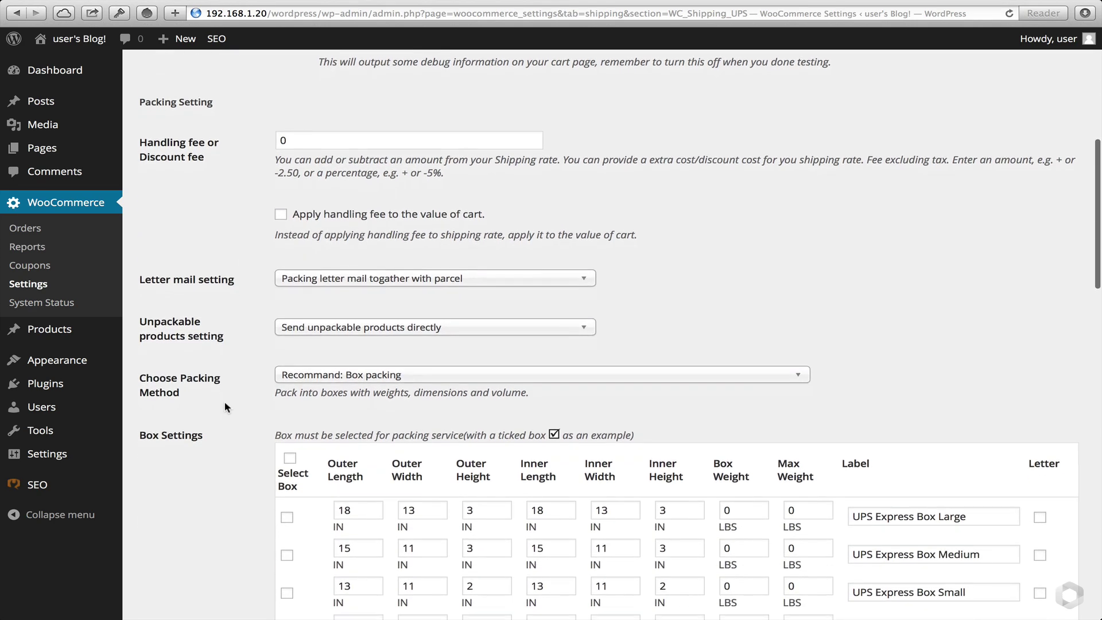
scroll(224, 405, down, 2)
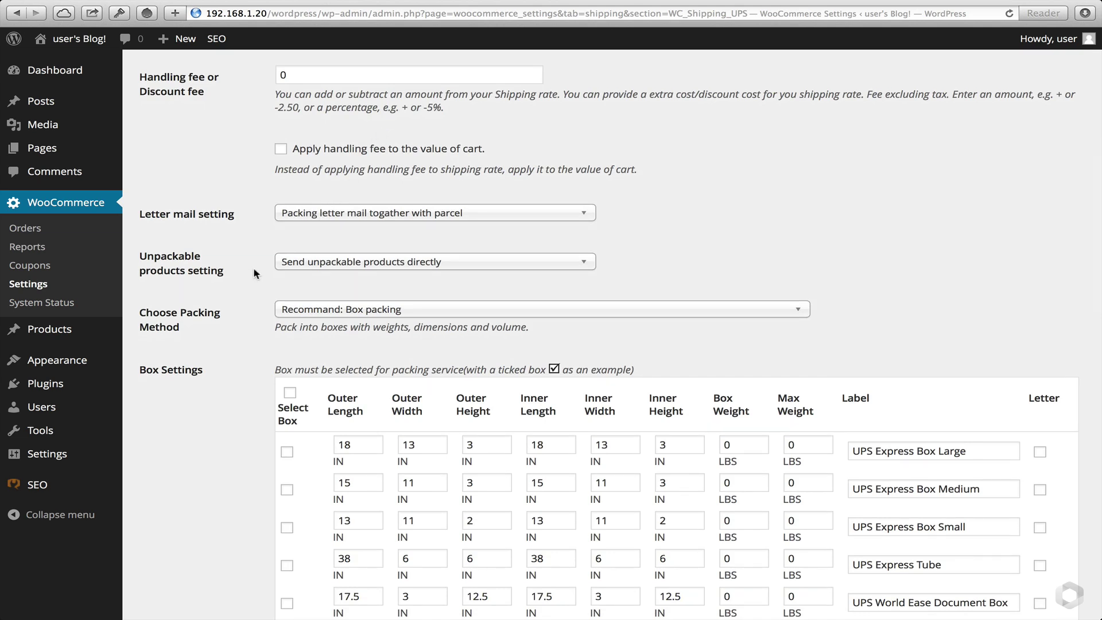
scroll(254, 273, down, 2)
scroll(255, 273, down, 3)
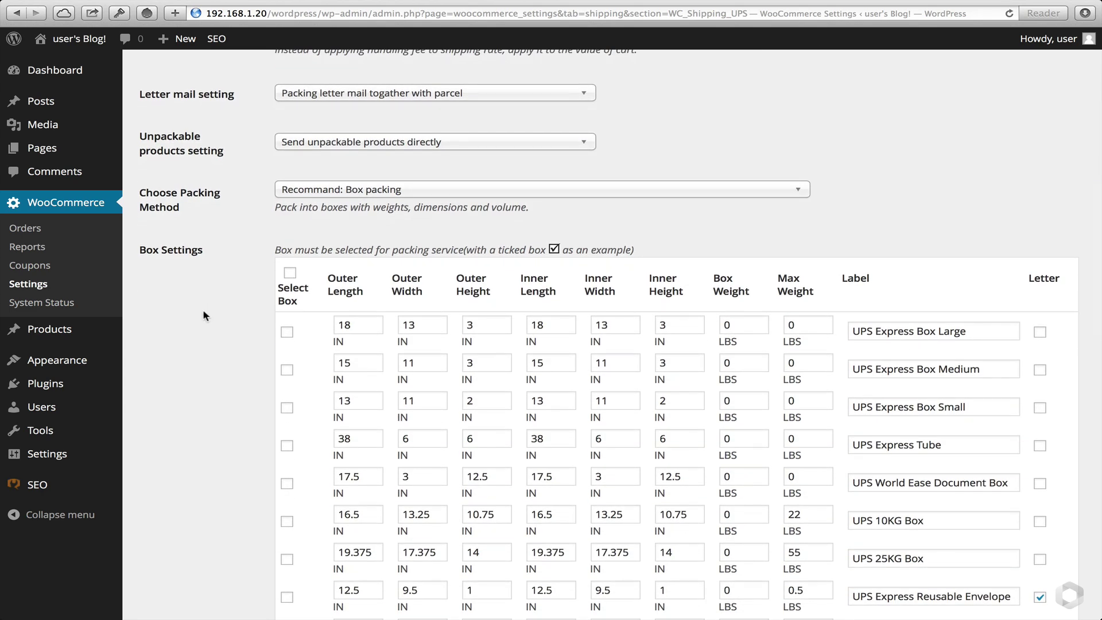
scroll(203, 313, down, 5)
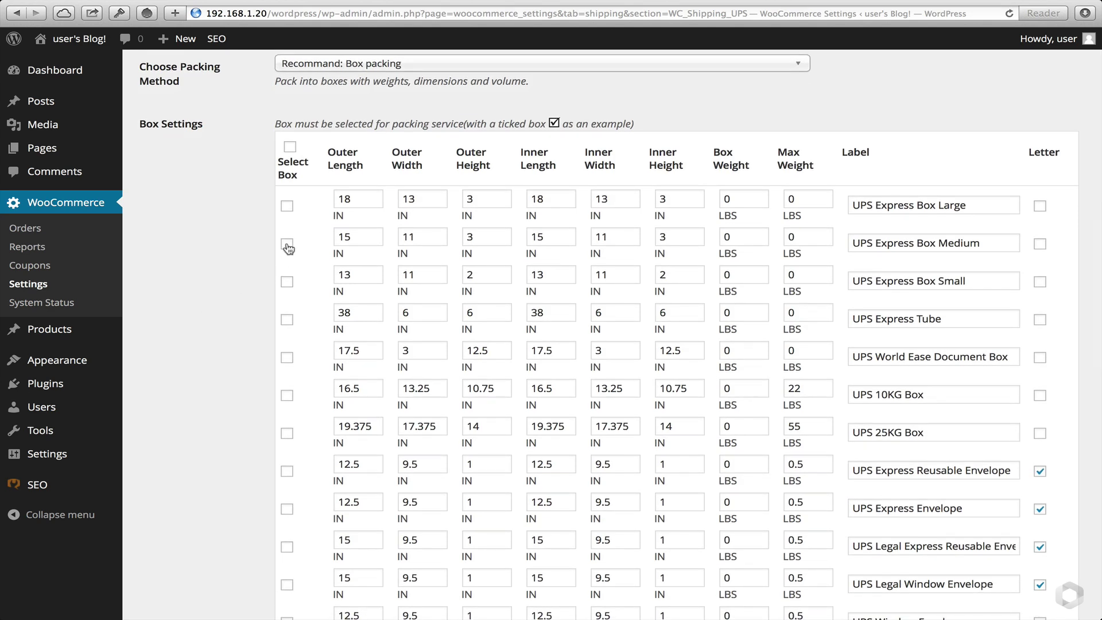
Step: Tick Express Box Large, 25KG Box and Express Envelope so five UPS boxes are selected
click(287, 205)
scroll(246, 392, down, 3)
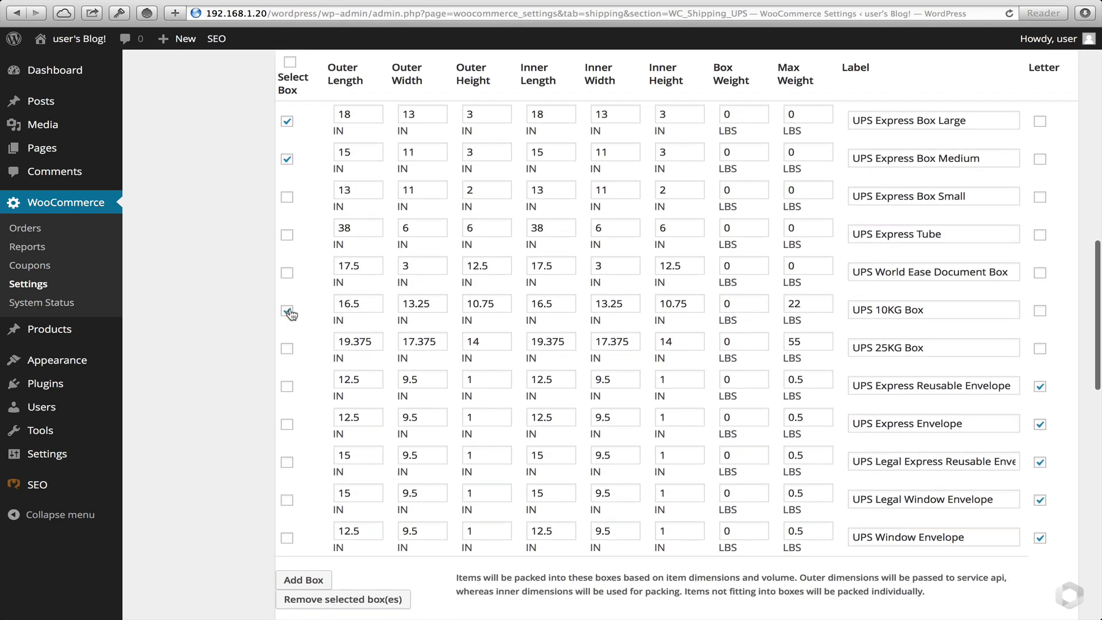
click(286, 350)
scroll(240, 415, down, 2)
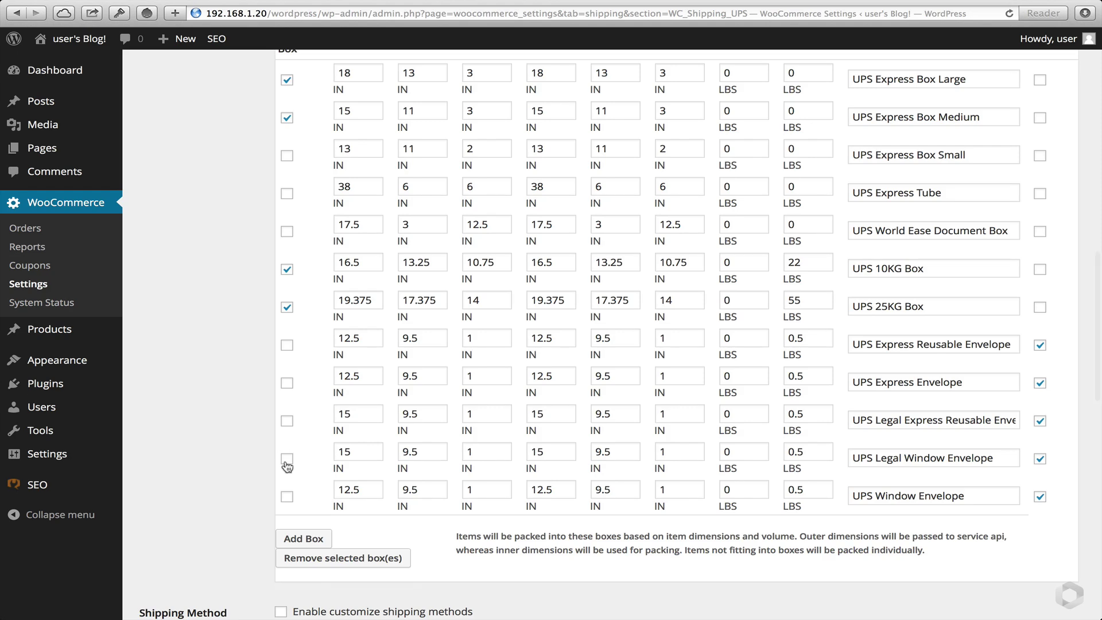
click(287, 383)
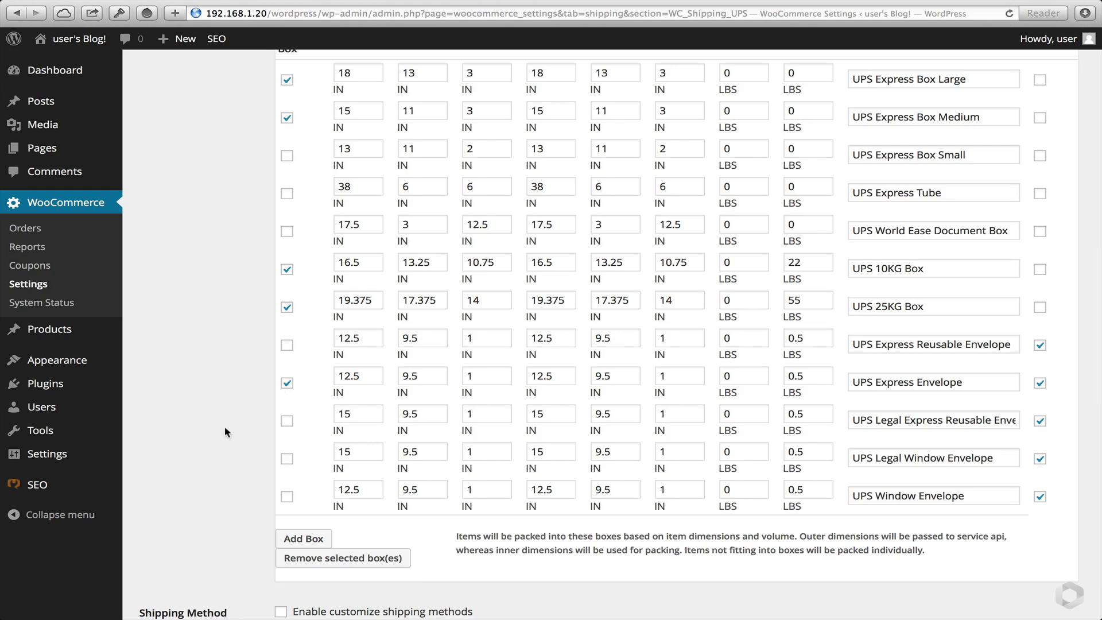
scroll(225, 426, down, 2)
scroll(225, 426, down, 8)
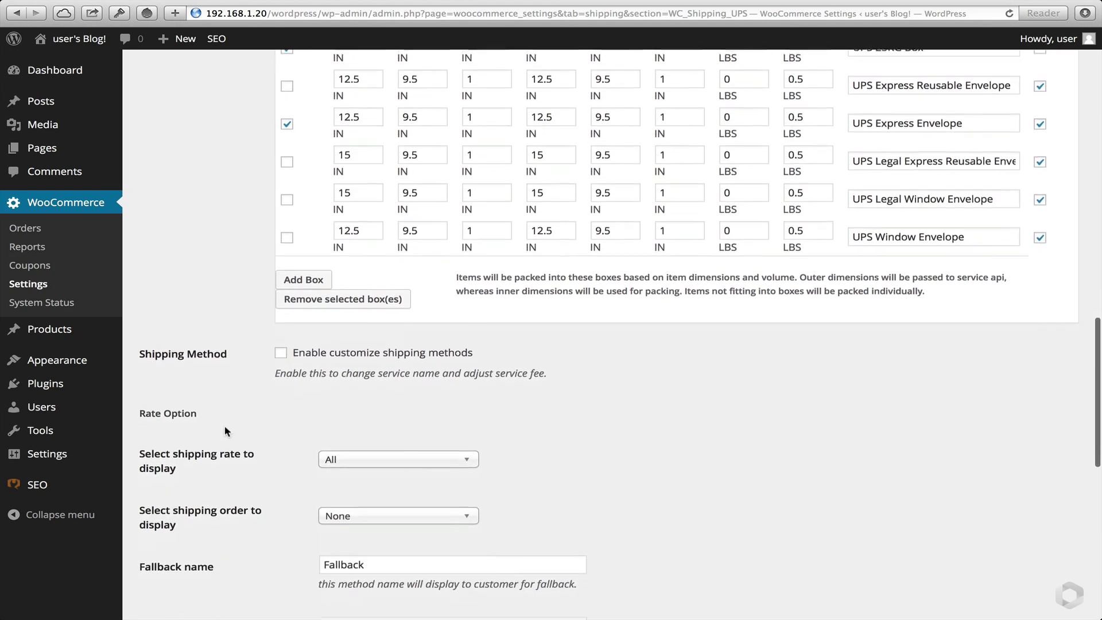
Step: Enable customised UPS service names and fees, keeping all shipping rates displayed
click(281, 319)
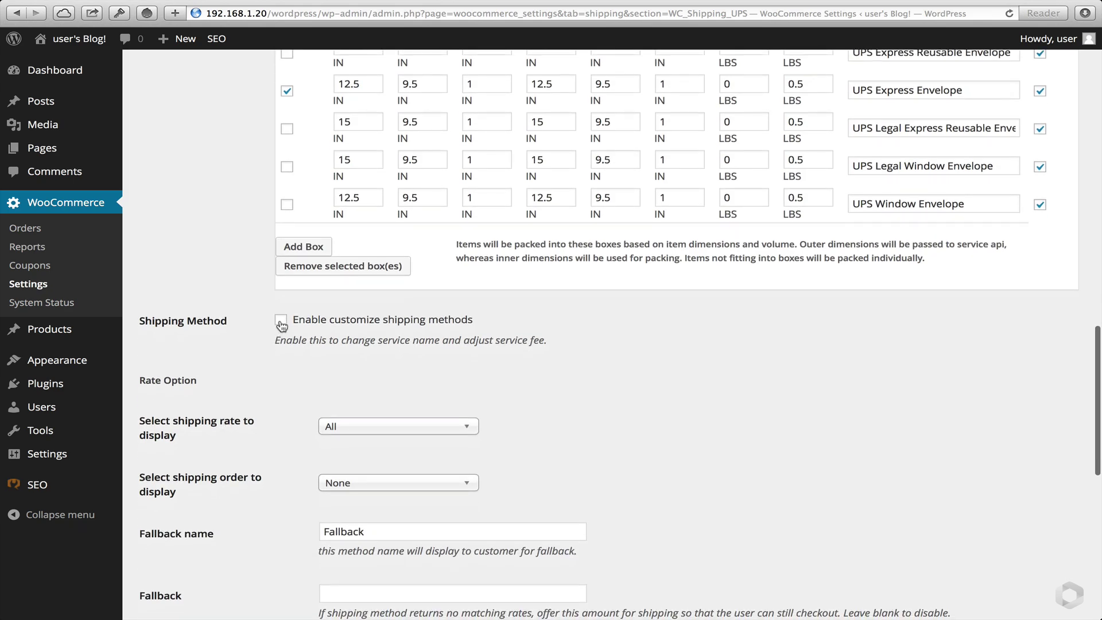
scroll(189, 470, down, 7)
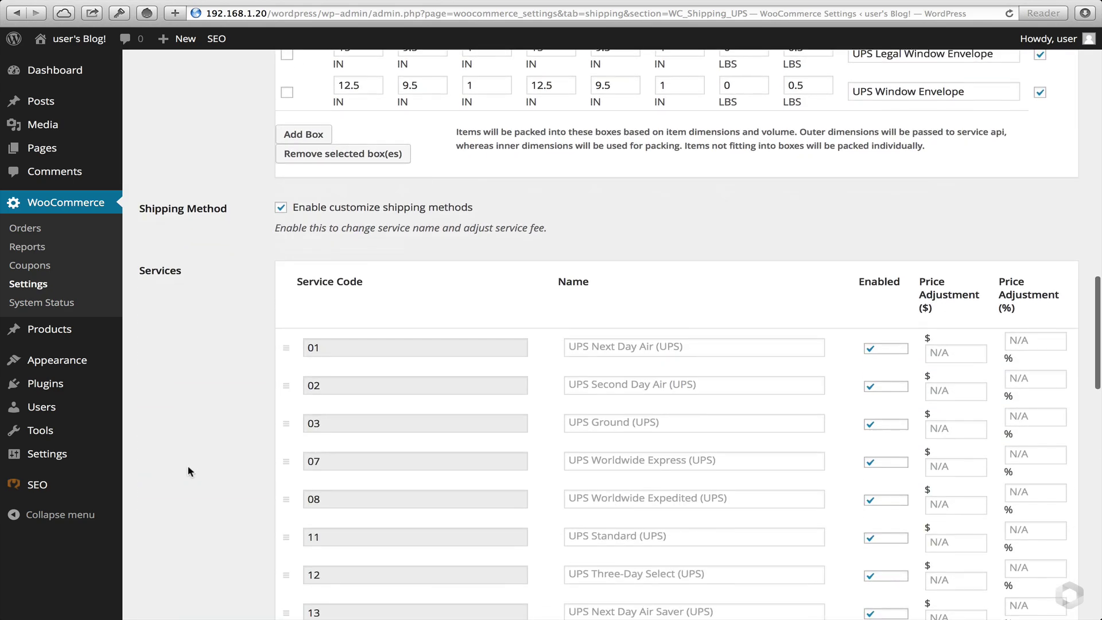
scroll(189, 470, down, 10)
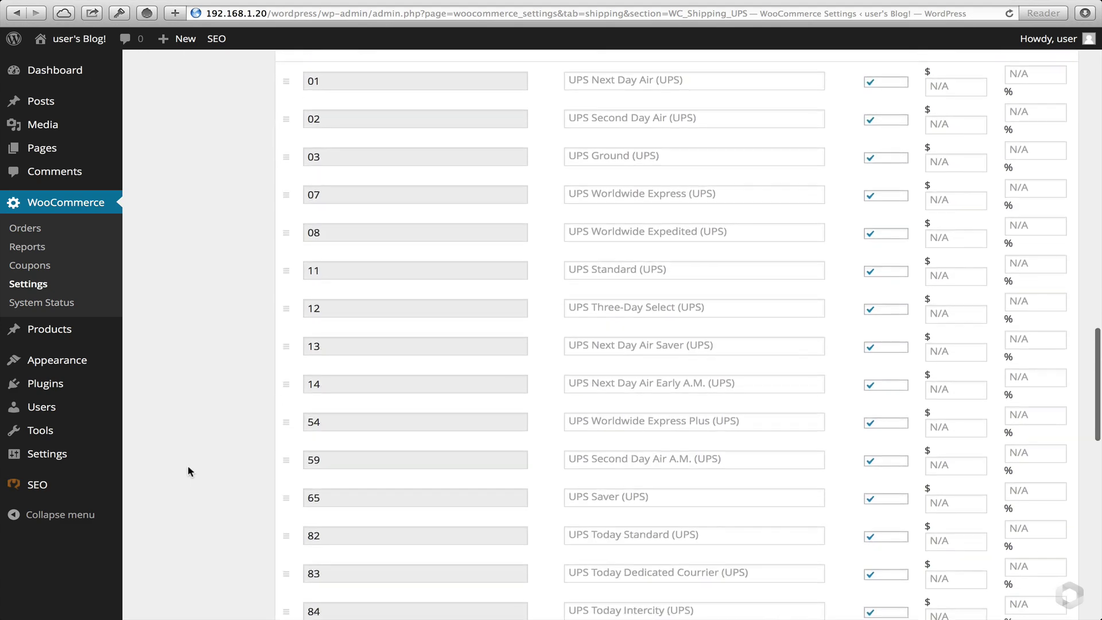
scroll(189, 471, down, 10)
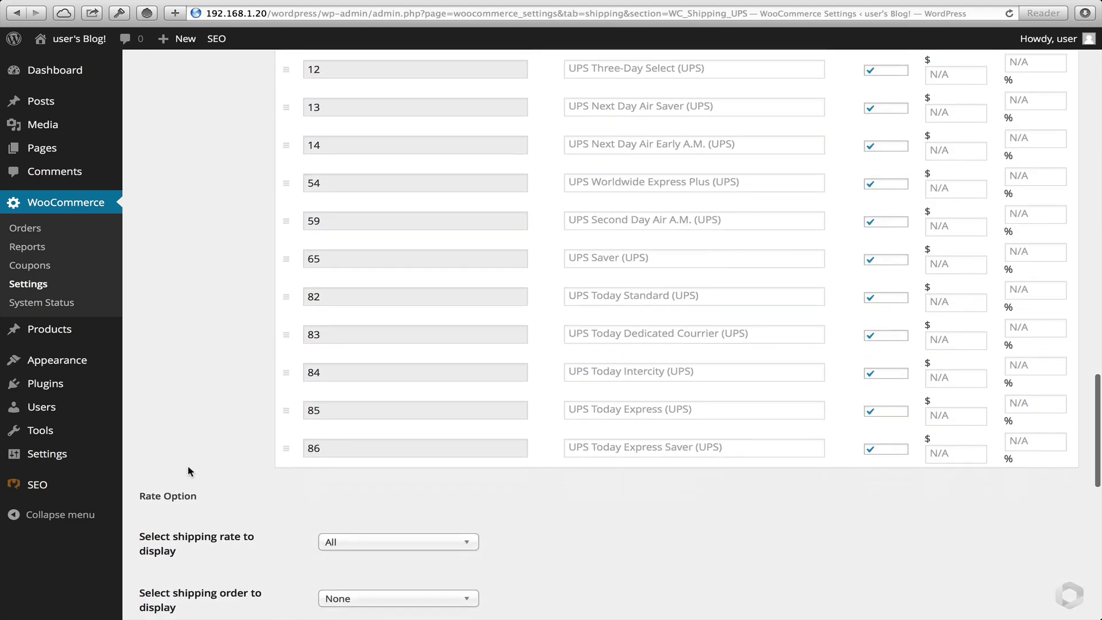
scroll(190, 470, down, 3)
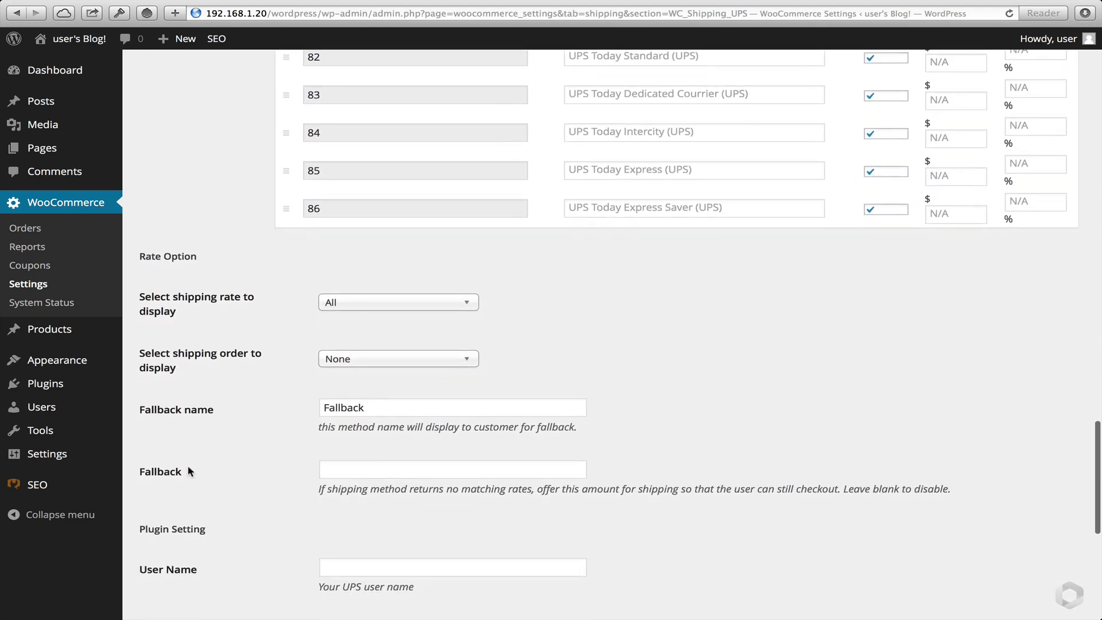
scroll(234, 474, down, 1)
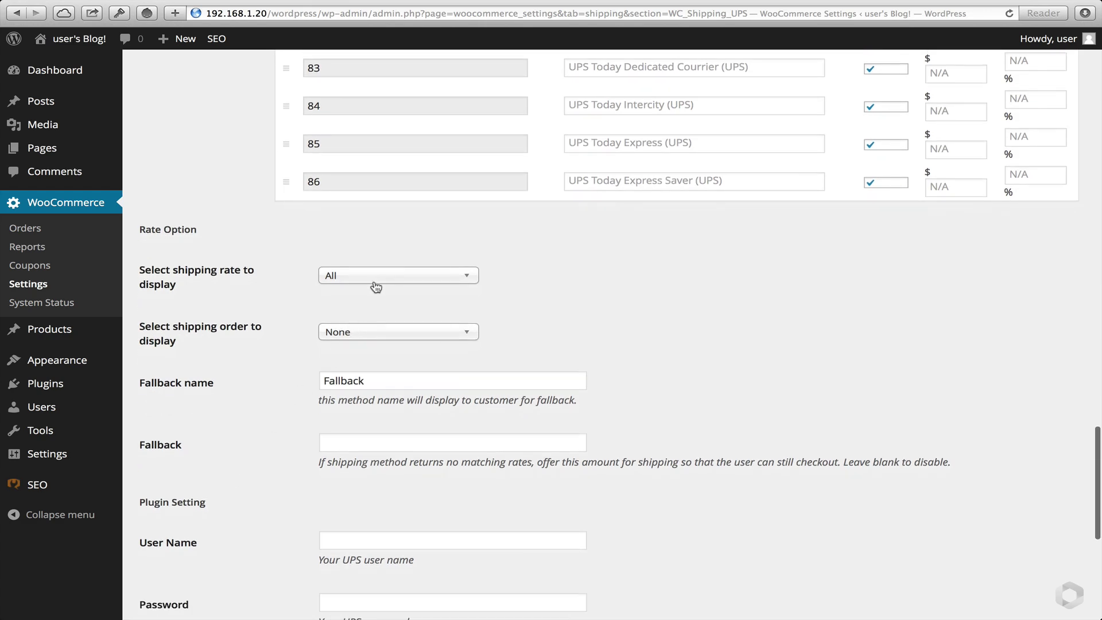
click(376, 275)
click(256, 284)
Step: Set the UPS Pick Up Option to Customer Counter
scroll(221, 428, down, 5)
scroll(221, 428, down, 3)
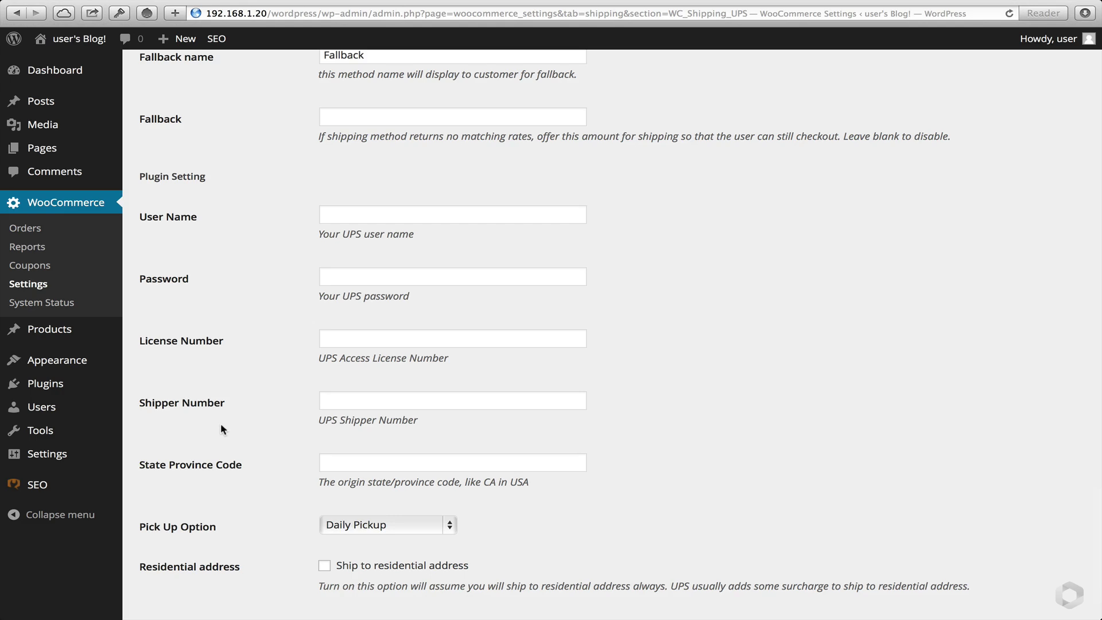
scroll(223, 429, down, 2)
click(382, 448)
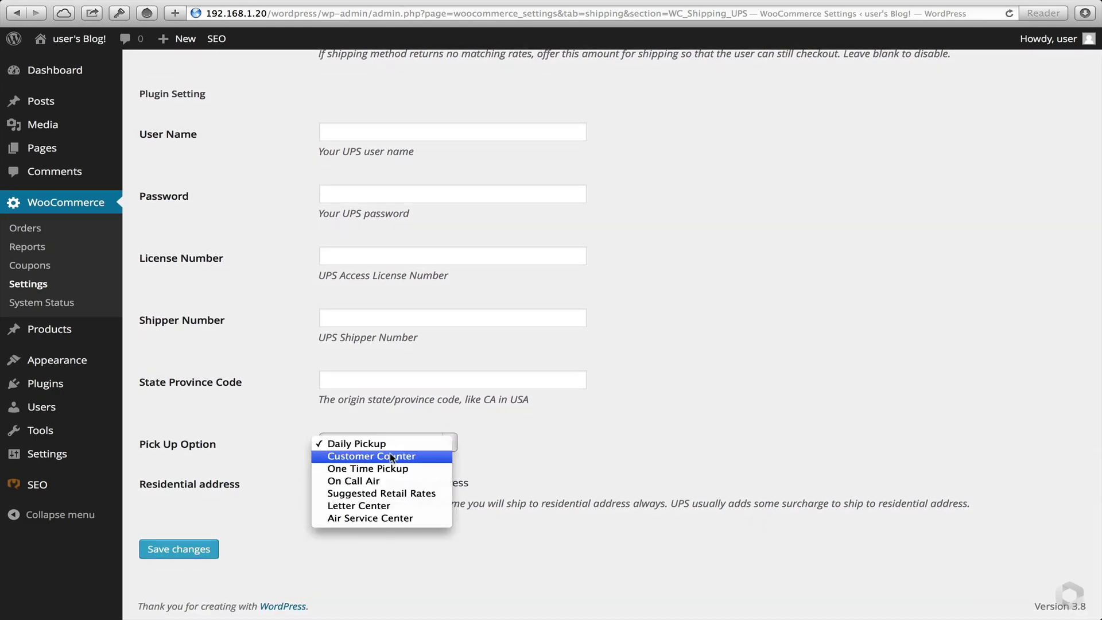
click(391, 455)
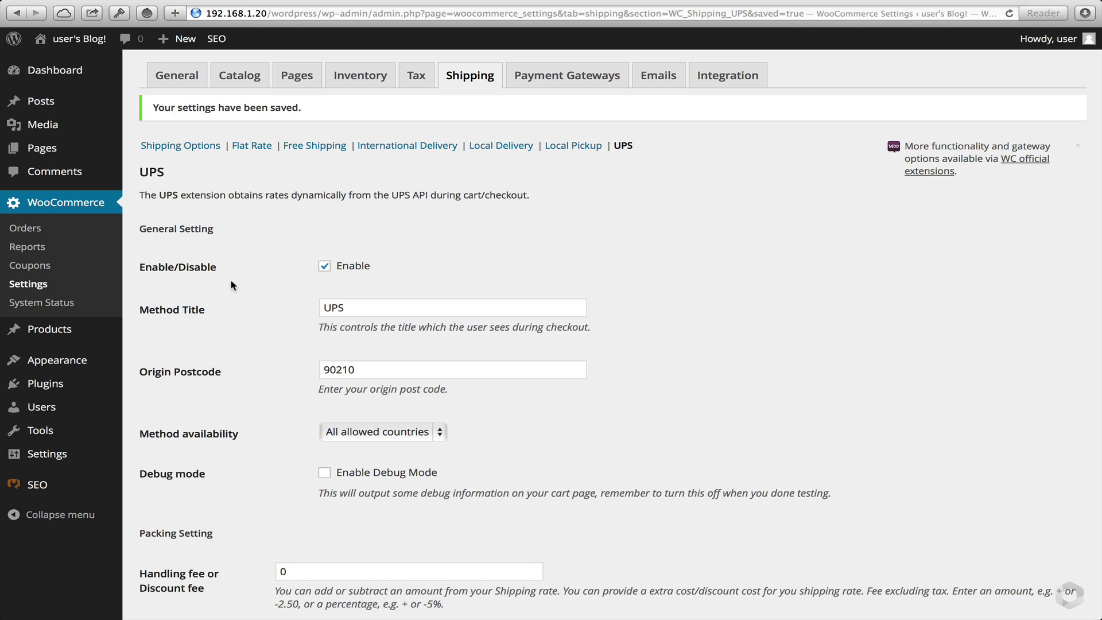
Step: Open the public storefront in a new browser tab
mouse_move(71, 48)
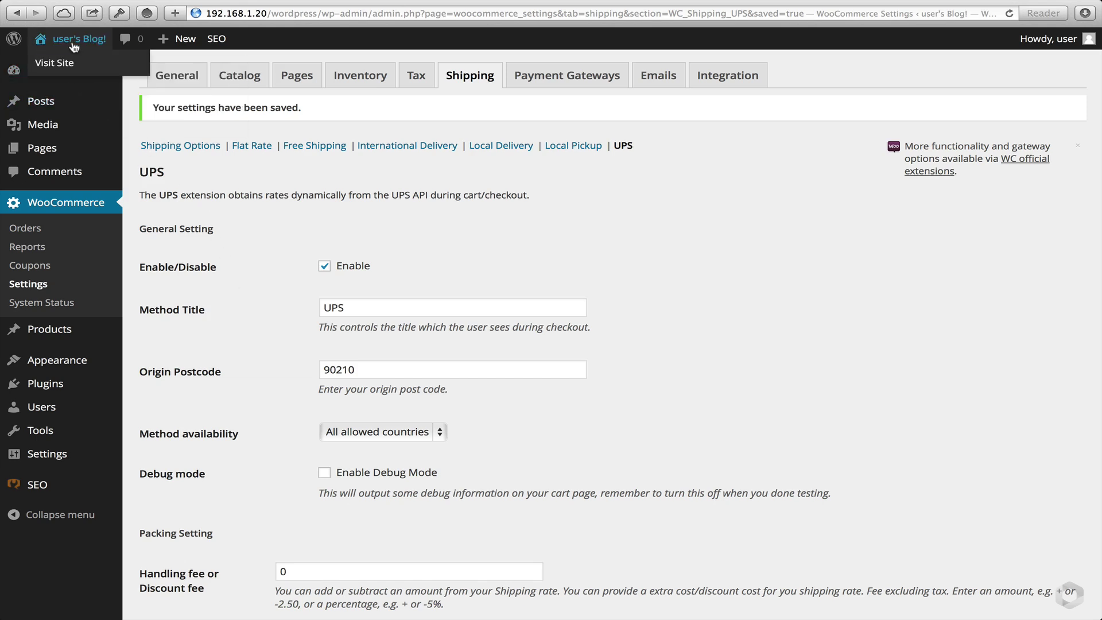
super+click(56, 65)
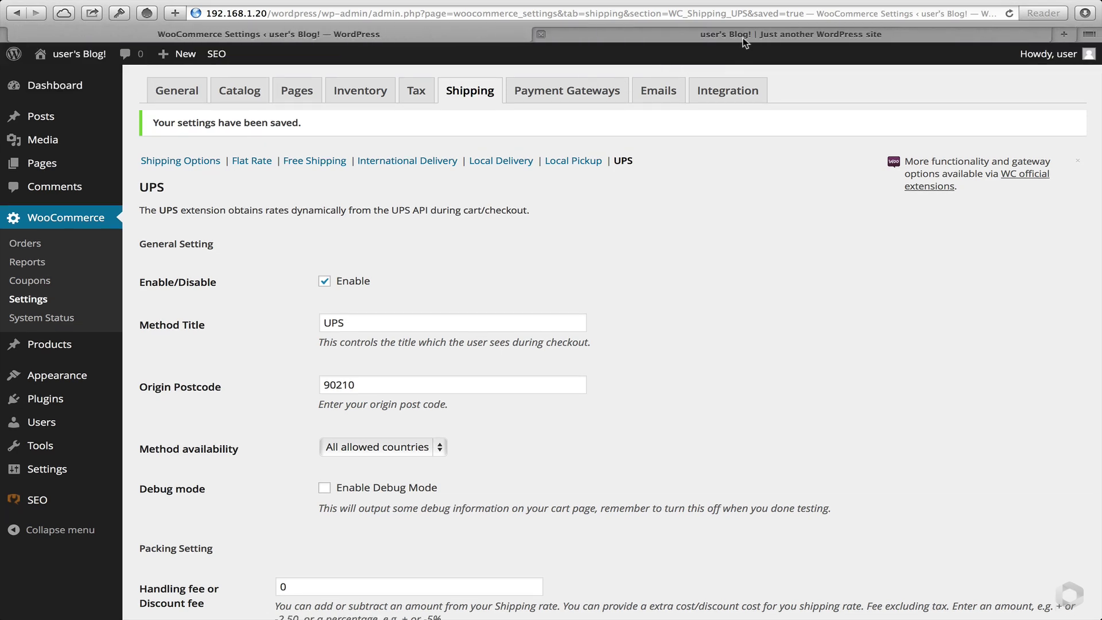
click(739, 34)
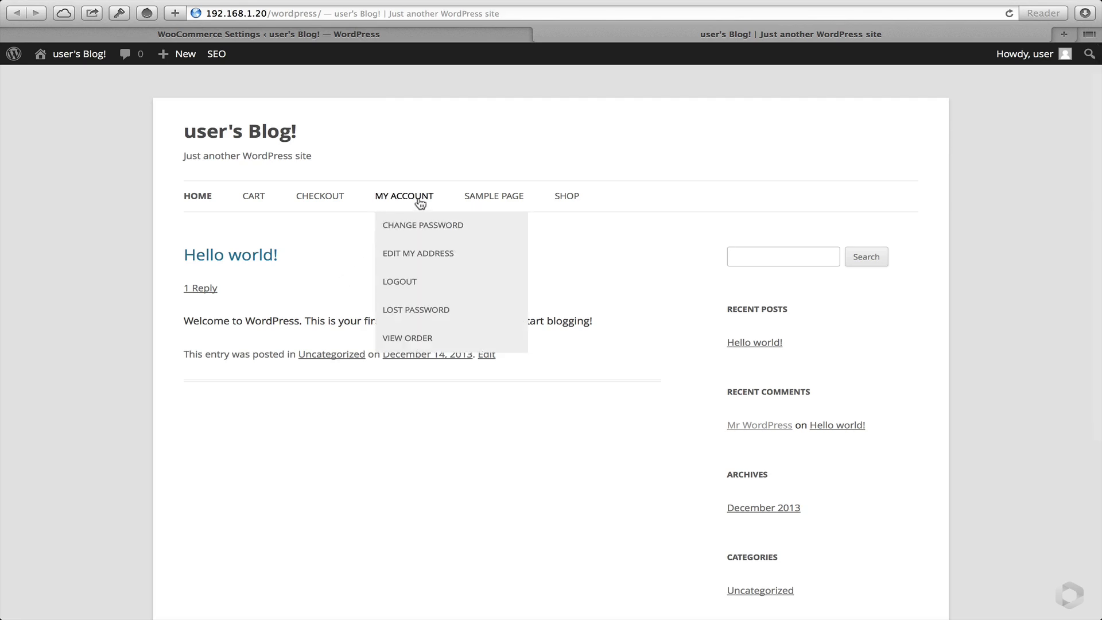
Step: Add the Small basic product from the Shop and view the cart's UPS rates
mouse_move(340, 200)
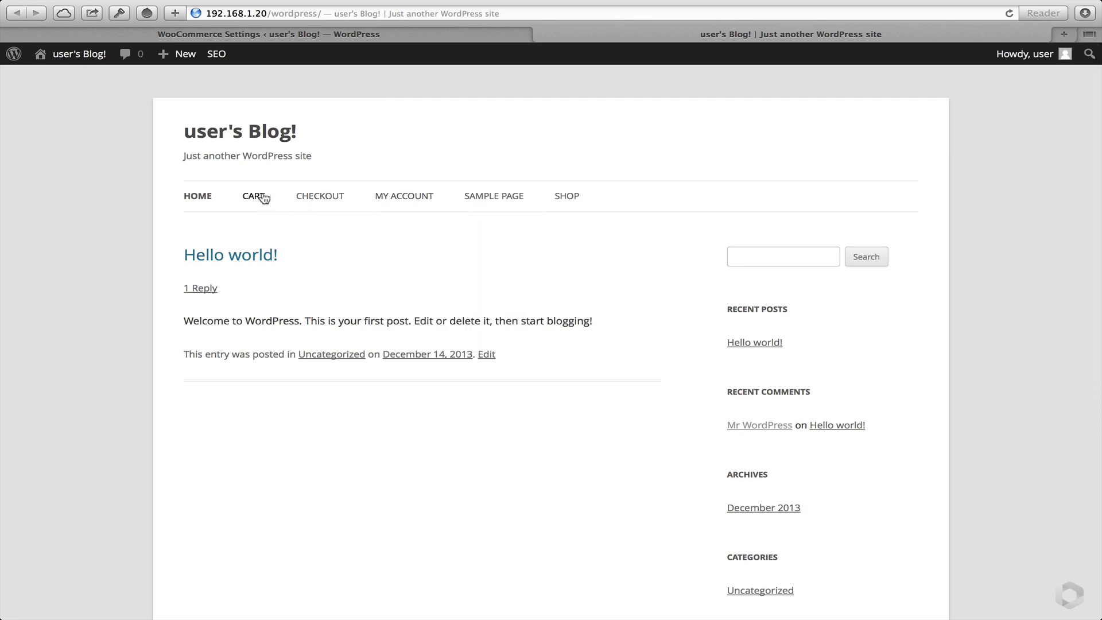
click(577, 197)
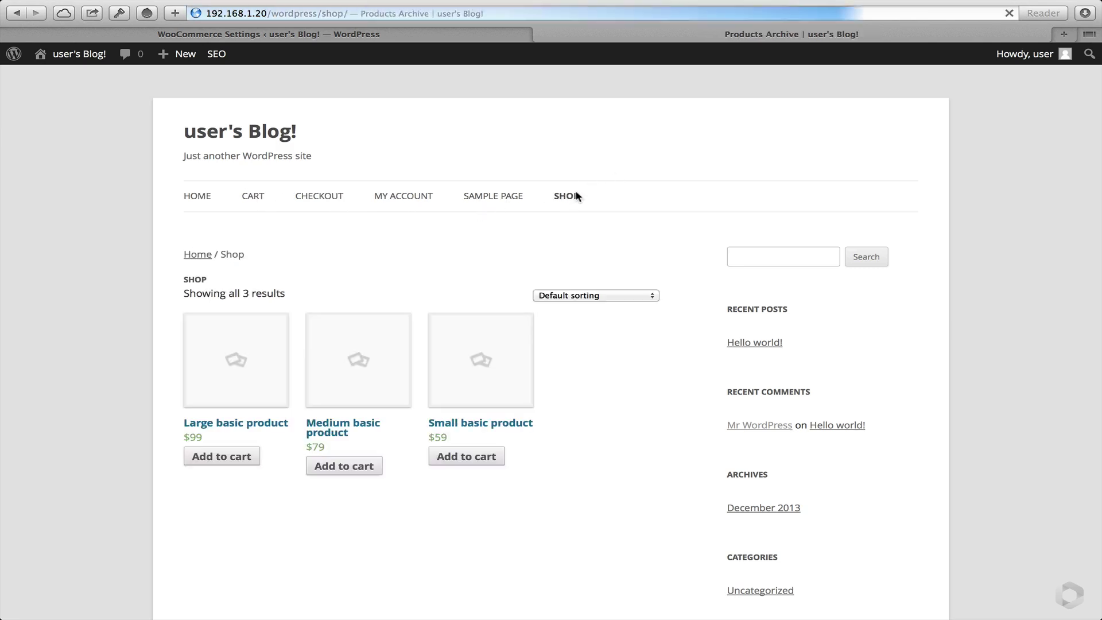
click(446, 457)
click(446, 481)
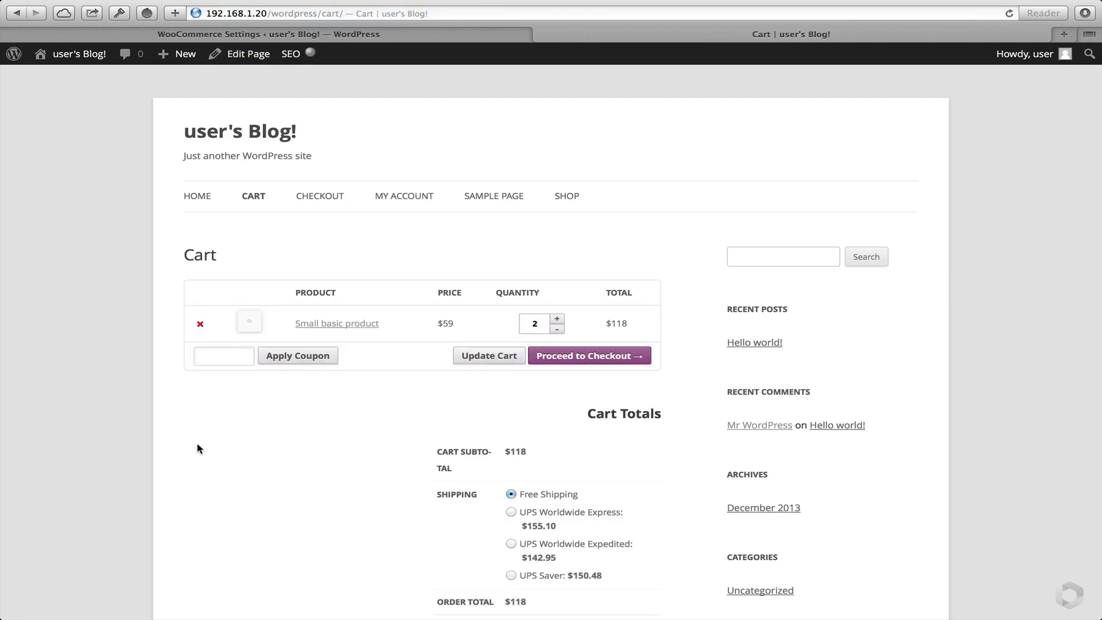
scroll(198, 449, down, 3)
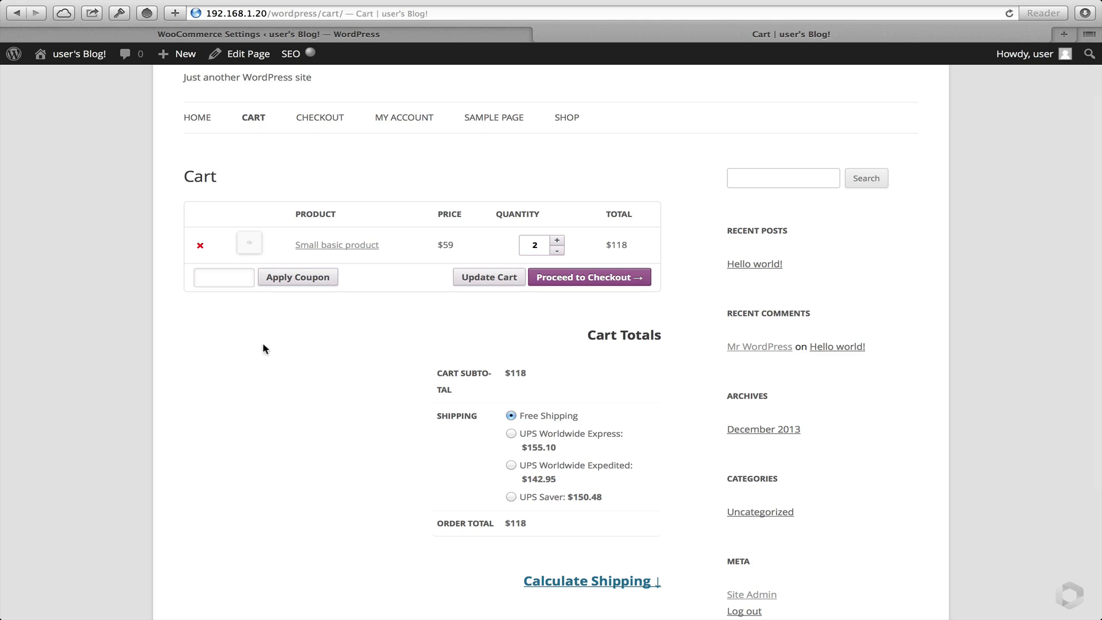
scroll(270, 394, down, 5)
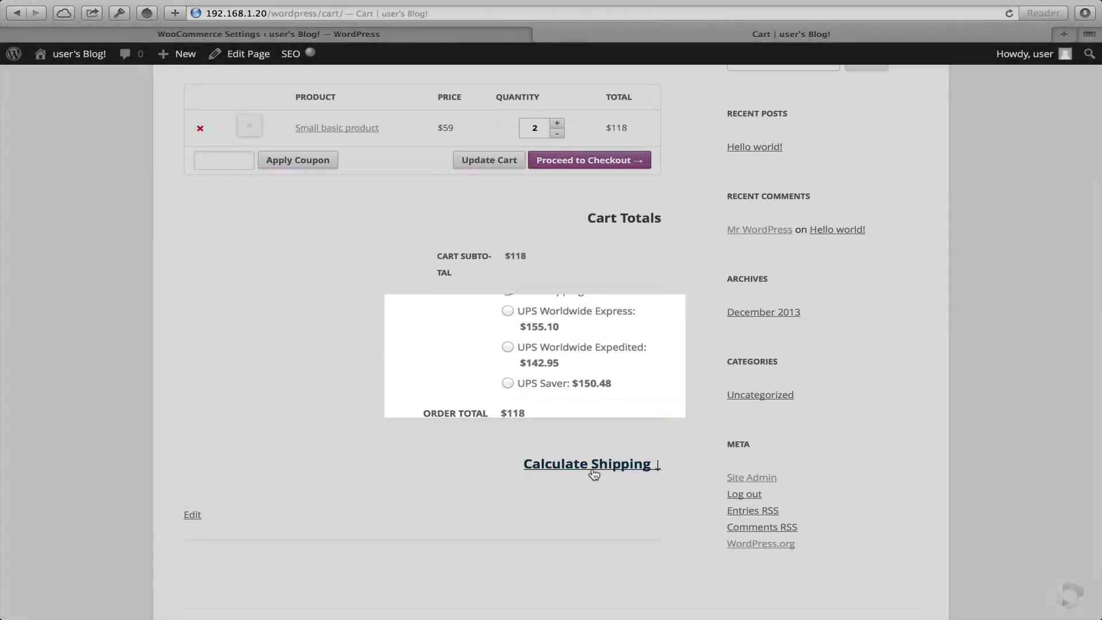
Step: In the cart's shipping calculator, choose Australia as country and Victoria as state
click(587, 469)
scroll(391, 479, down, 3)
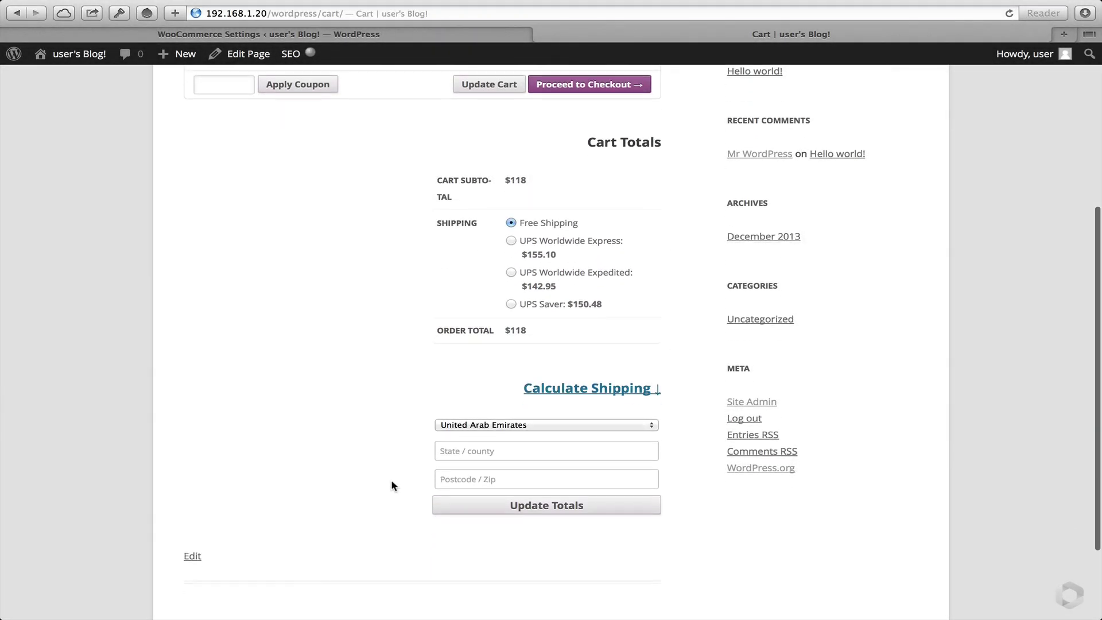
click(511, 425)
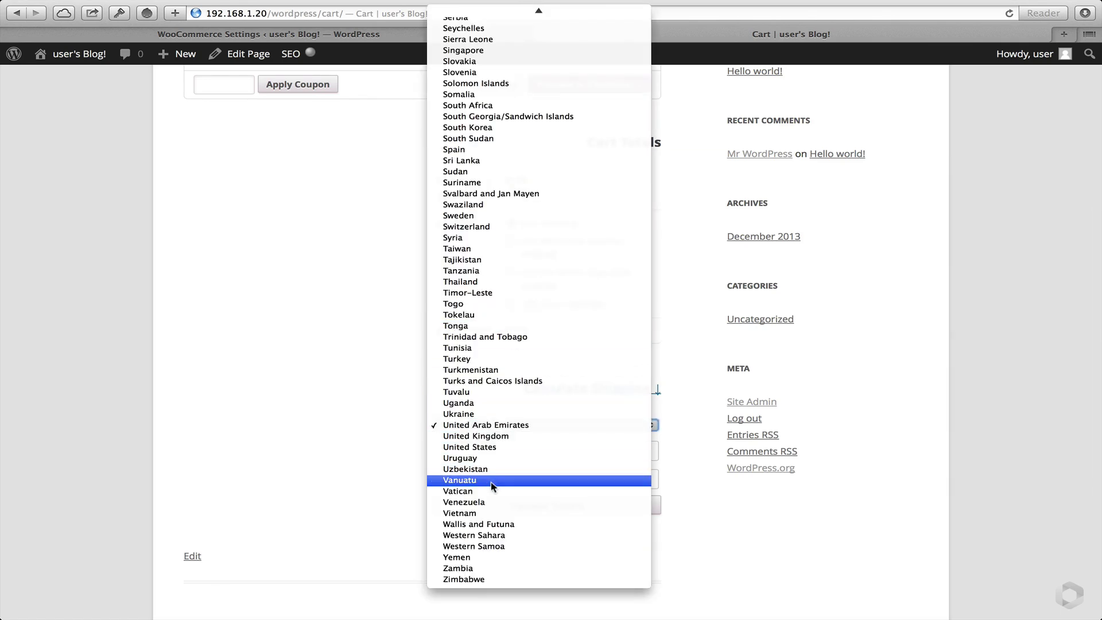
scroll(517, 273, up, 15)
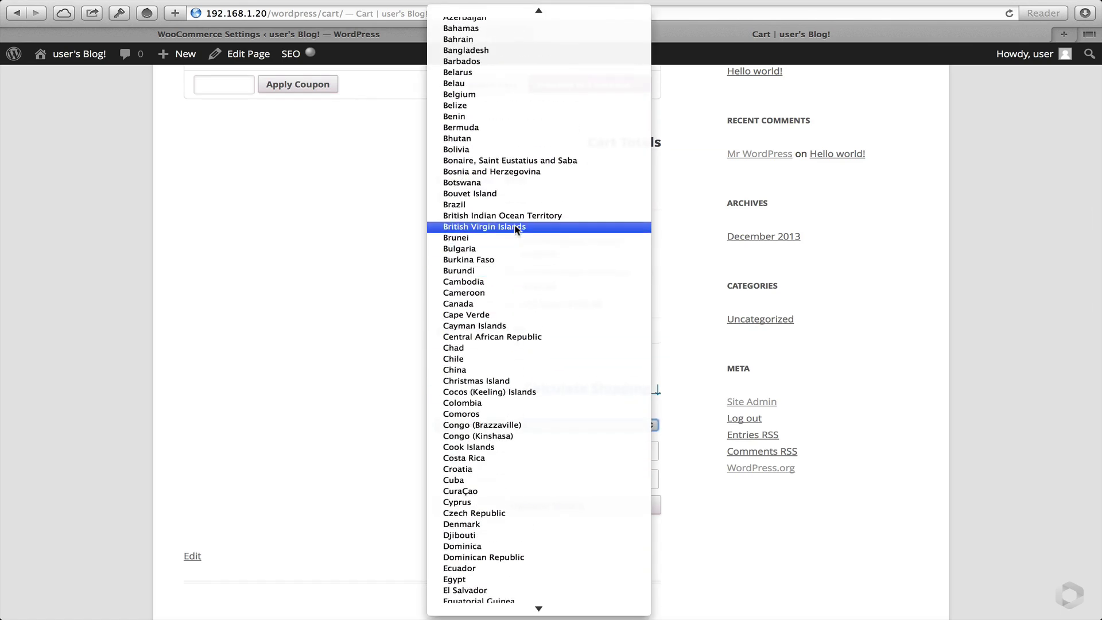
scroll(516, 228, up, 5)
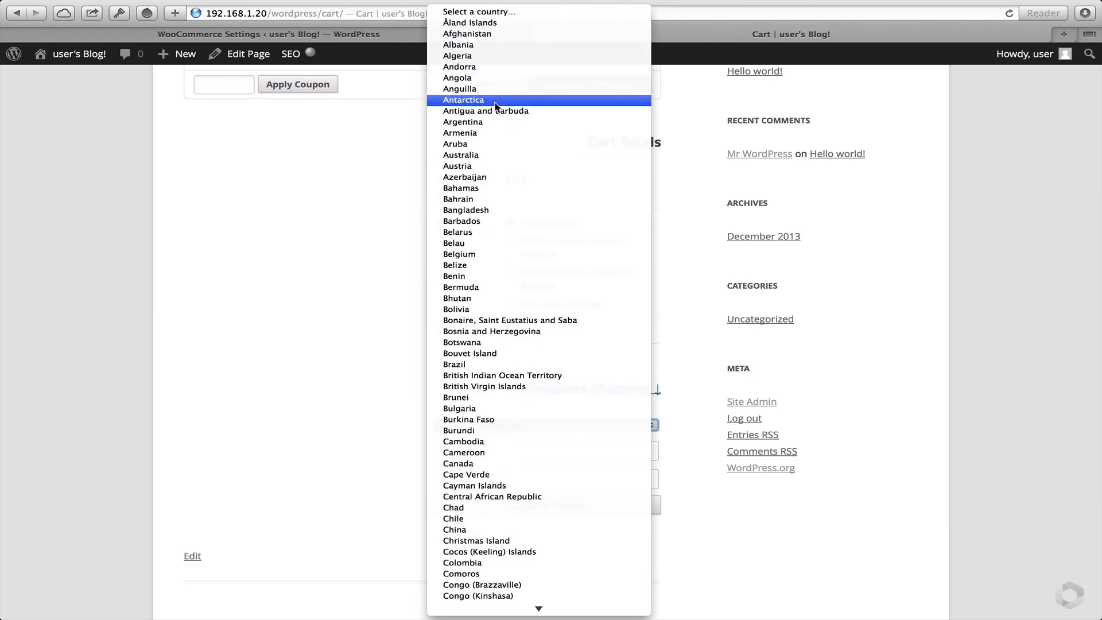
click(488, 154)
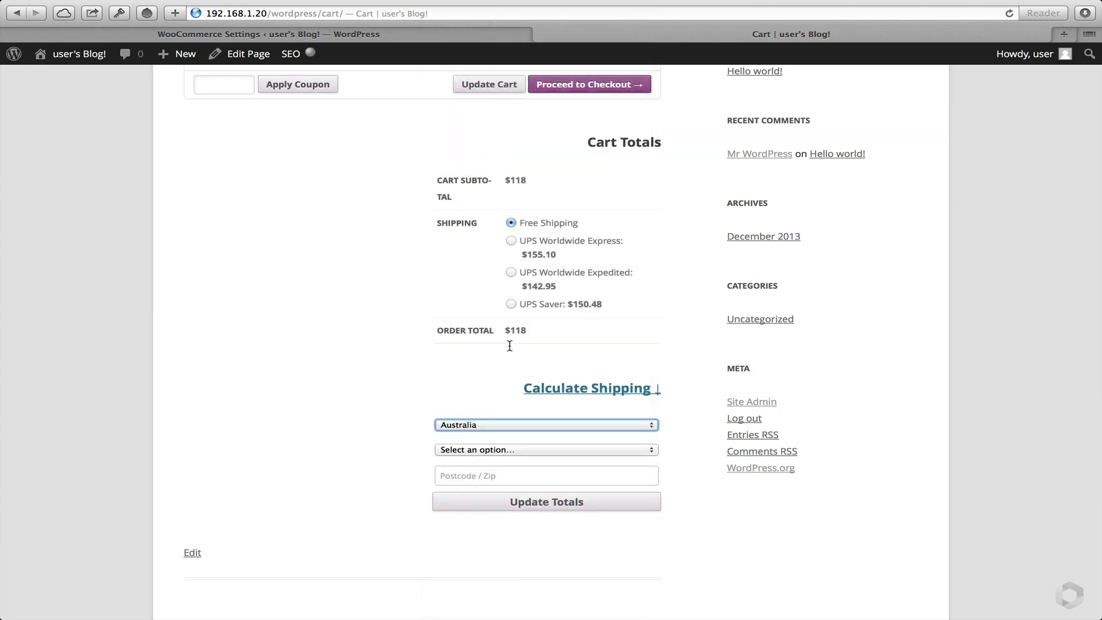
click(477, 450)
click(471, 525)
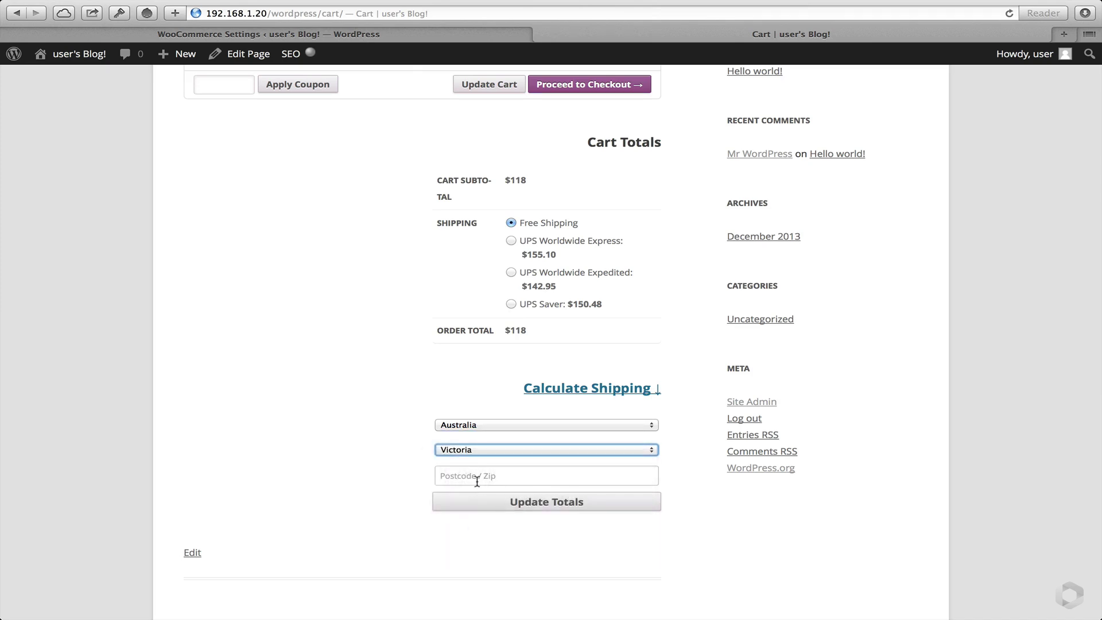
Step: Enter postcode 3000, update totals and review the updated UPS rates
click(477, 481)
text(3000)
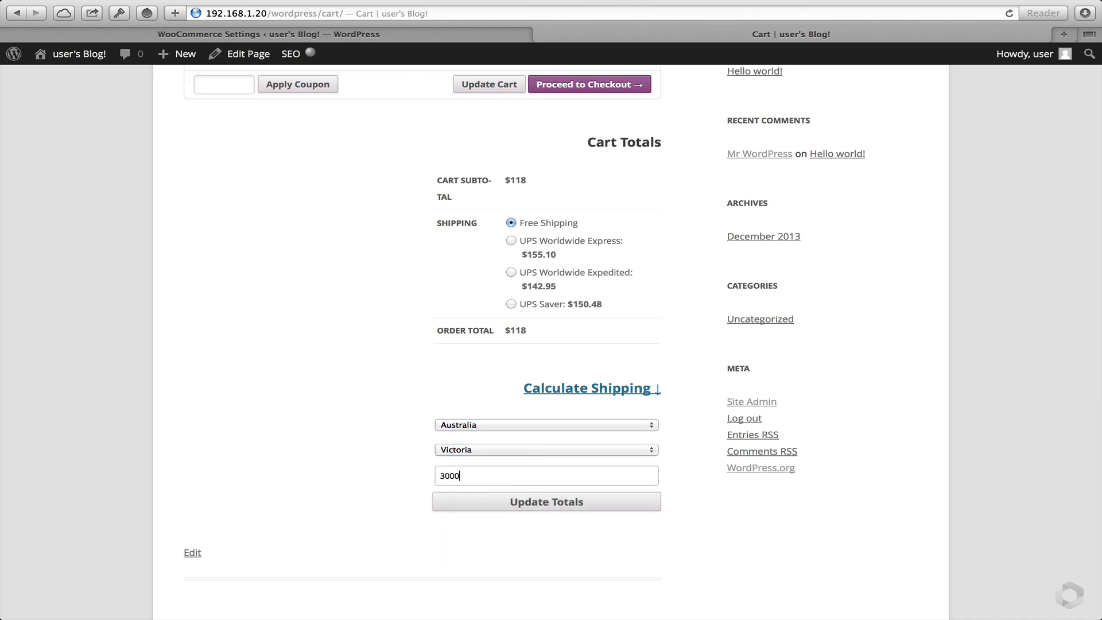
click(496, 502)
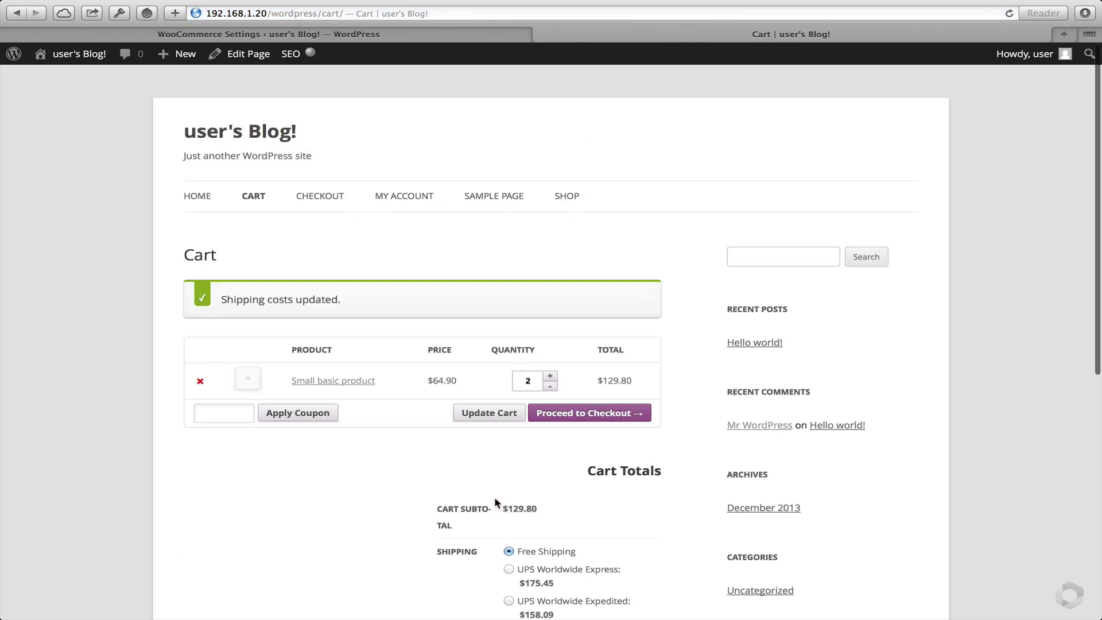
scroll(495, 499, down, 5)
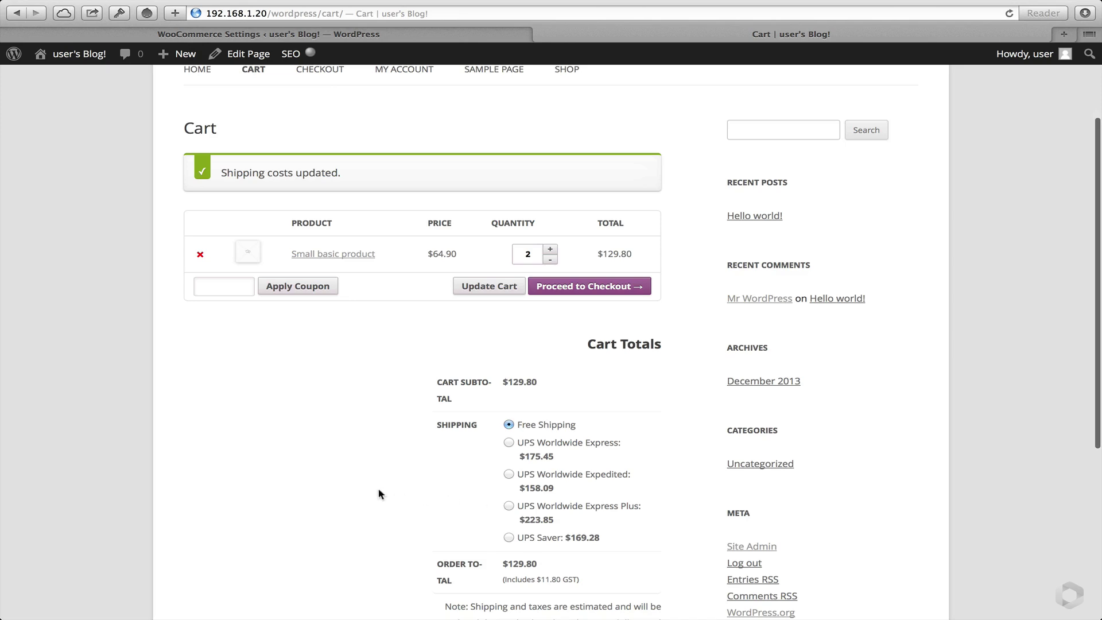
scroll(378, 492, down, 4)
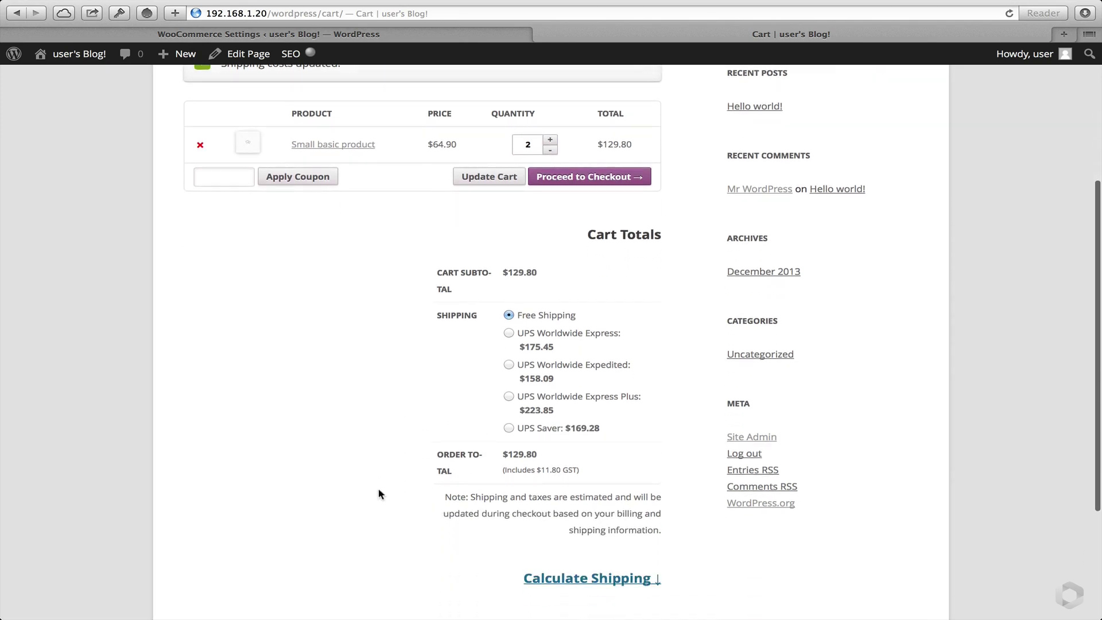
scroll(378, 493, down, 2)
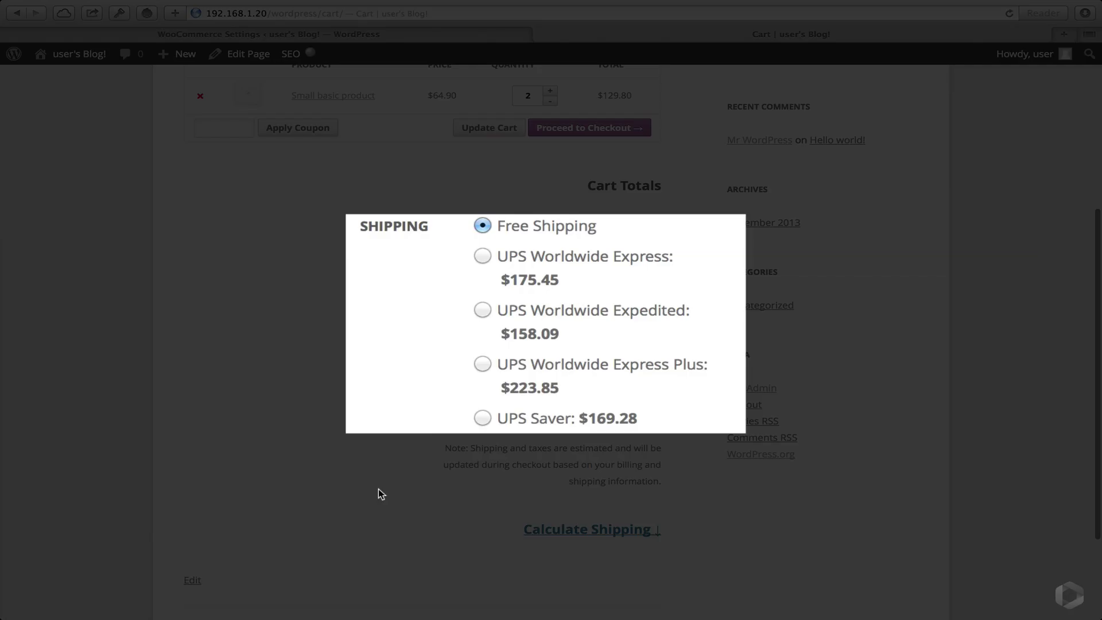
scroll(378, 494, up, 10)
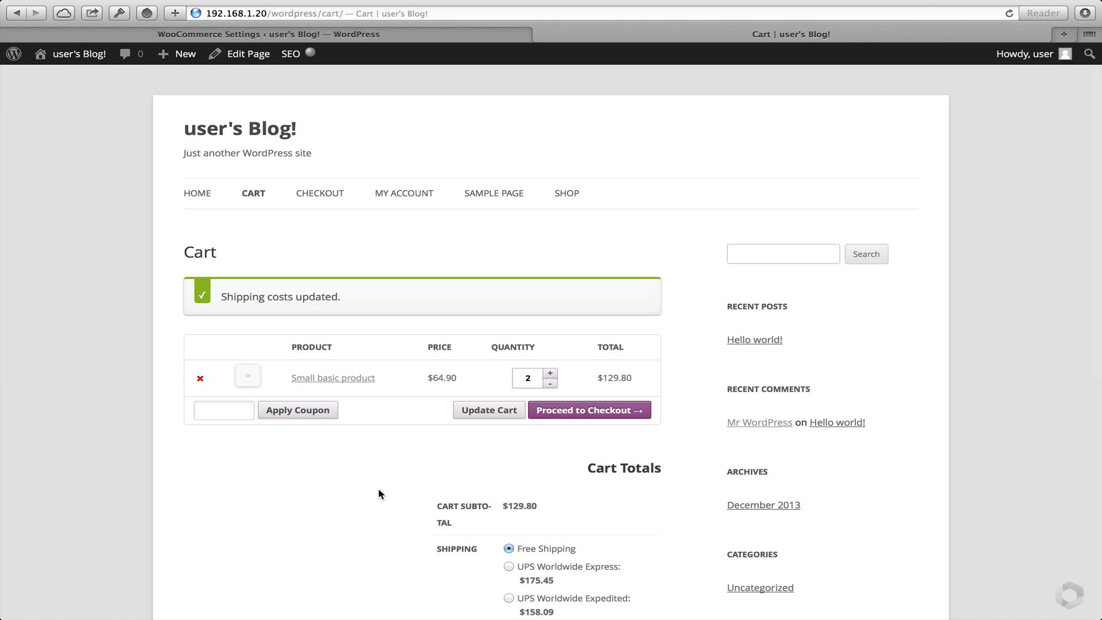
Step: In UPS settings, set Method availability to Specific Countries with Australia as target country
key(ctrl+shift+Tab)
scroll(276, 359, down, 3)
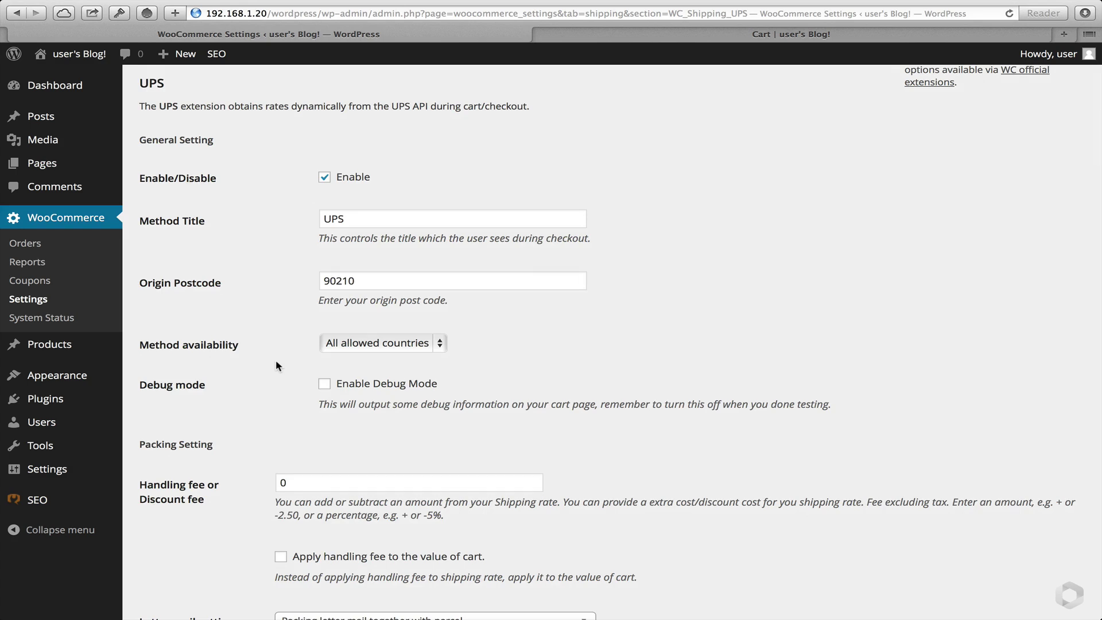
scroll(276, 362, down, 2)
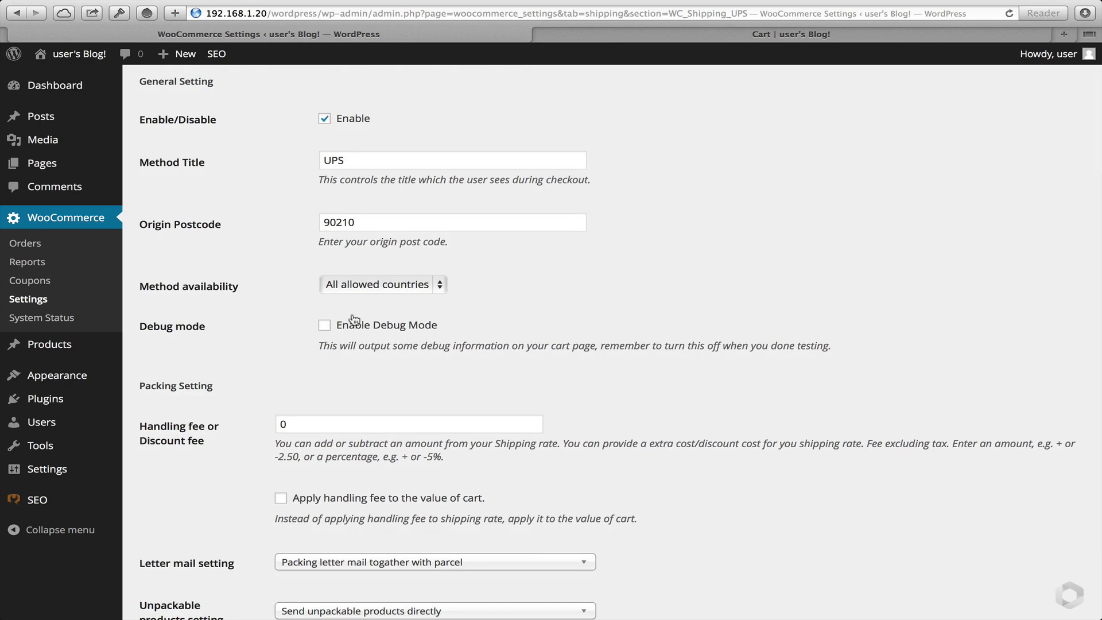
click(382, 289)
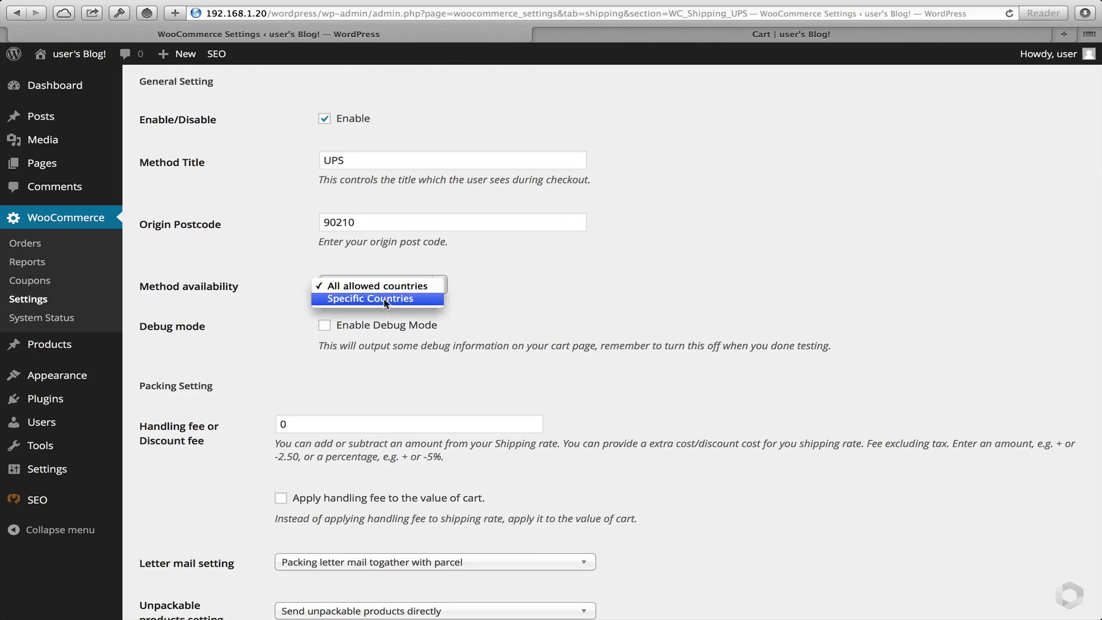
click(385, 298)
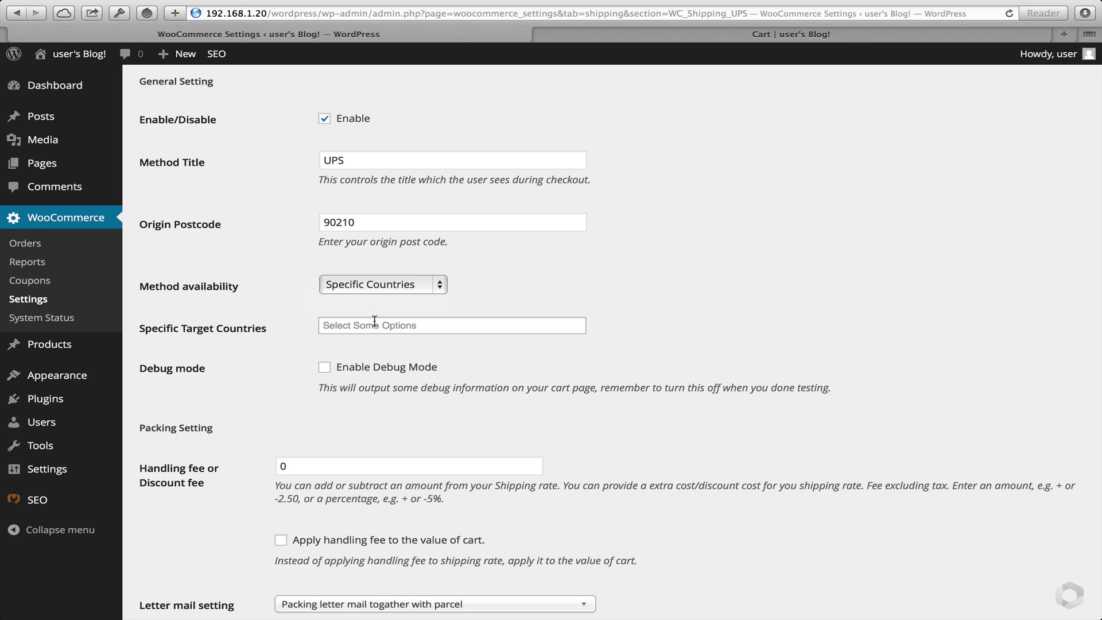
click(374, 323)
text(austra)
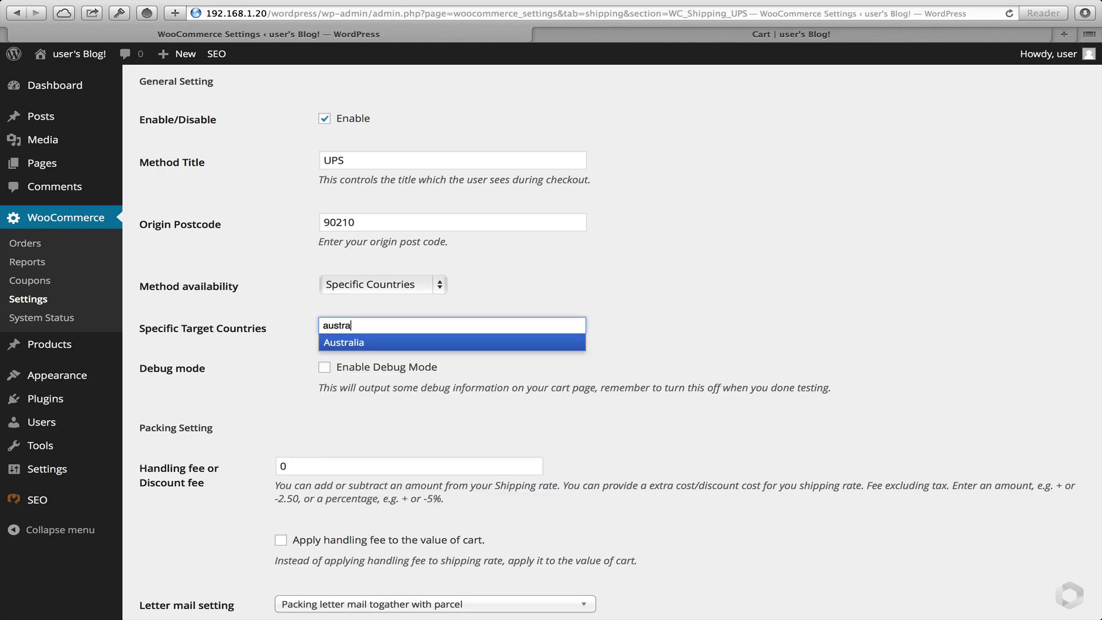
key(Return)
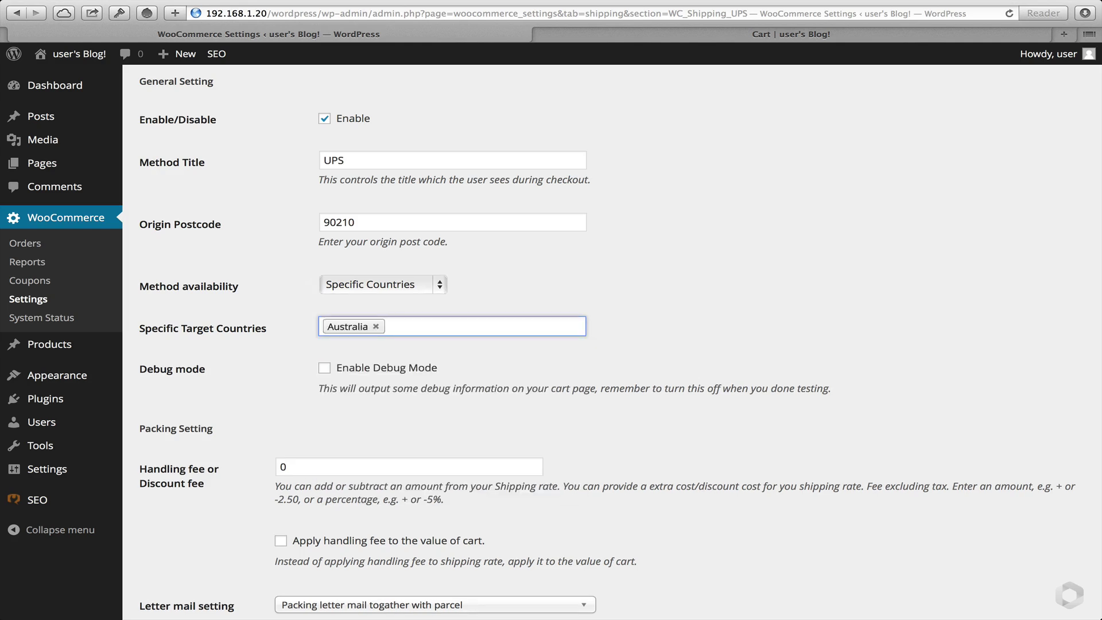
click(245, 406)
scroll(246, 407, down, 2)
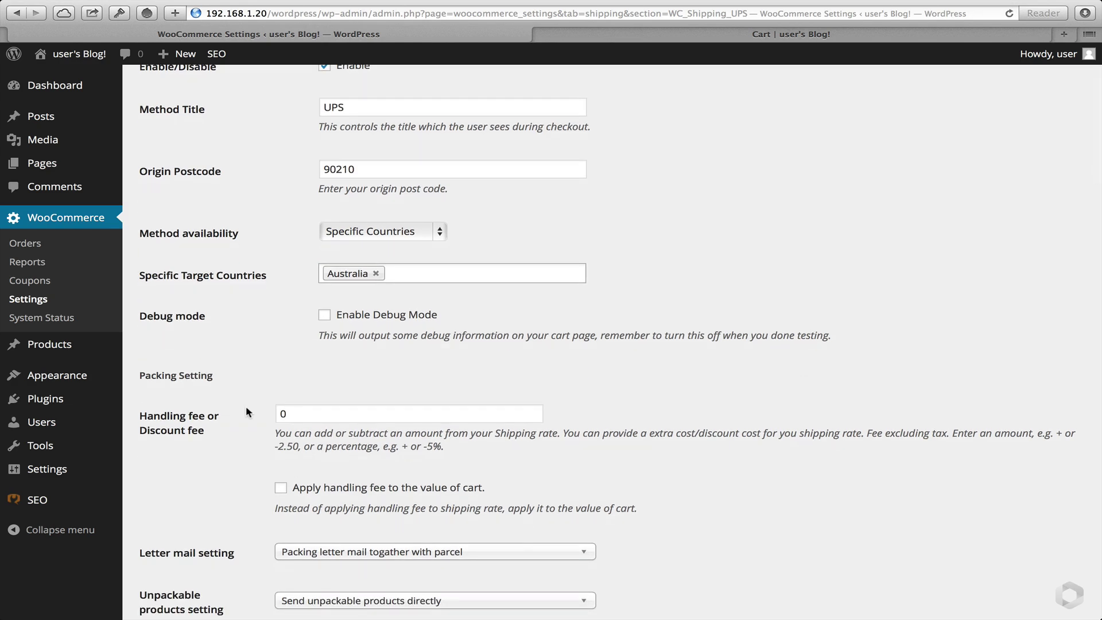
scroll(246, 408, down, 3)
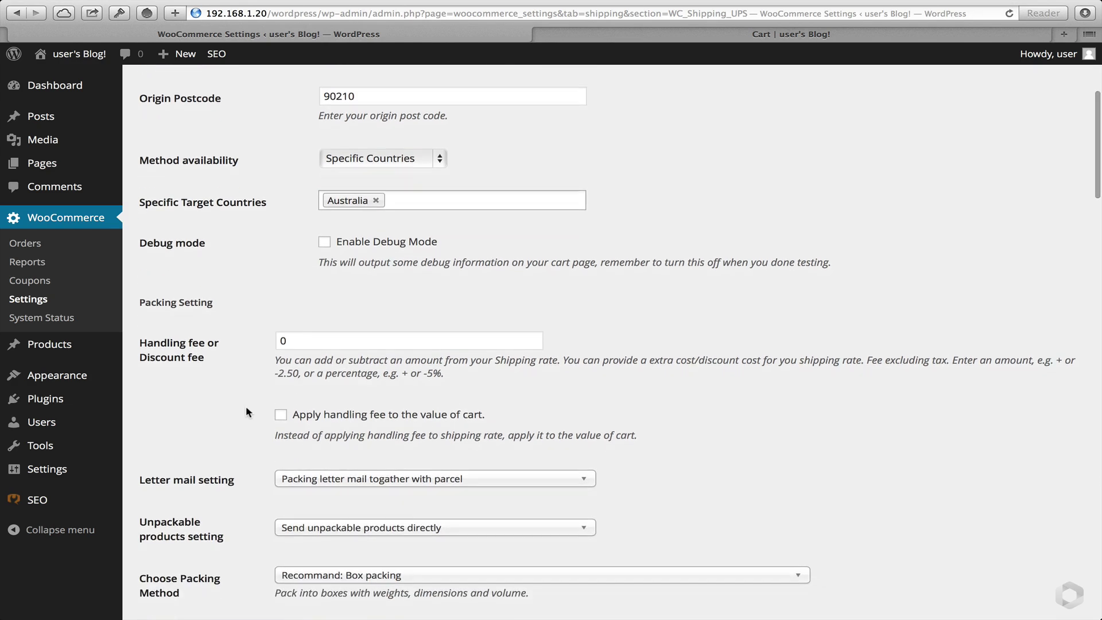
Step: Set the UPS handling fee to 12 and apply it to the cart value
click(311, 338)
key(BackSpace)
text(12)
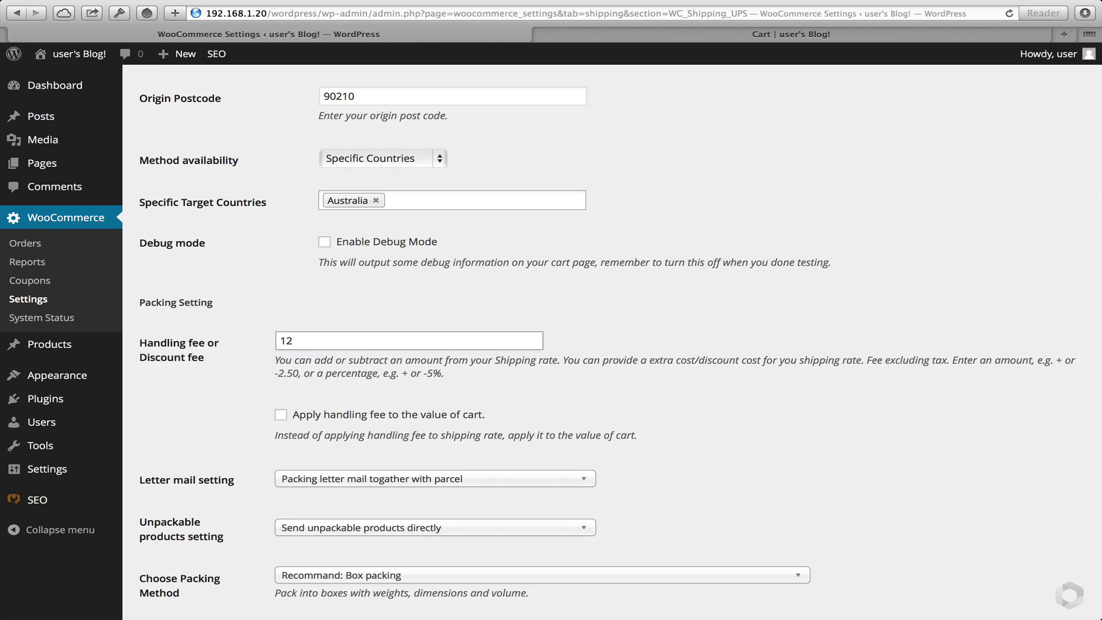
key(Tab)
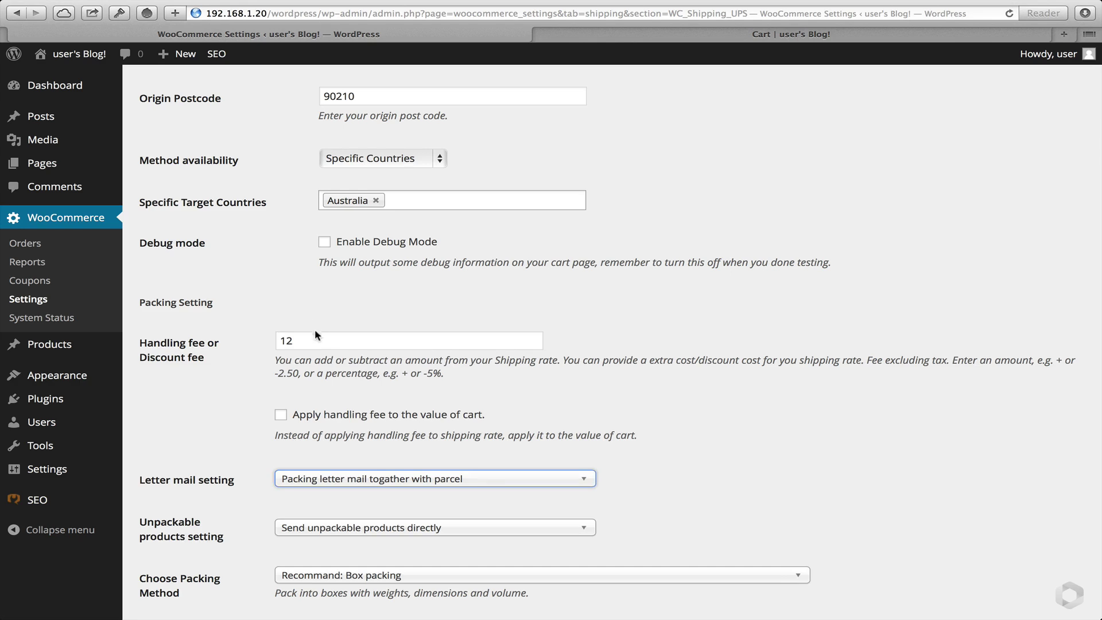
scroll(251, 409, down, 1)
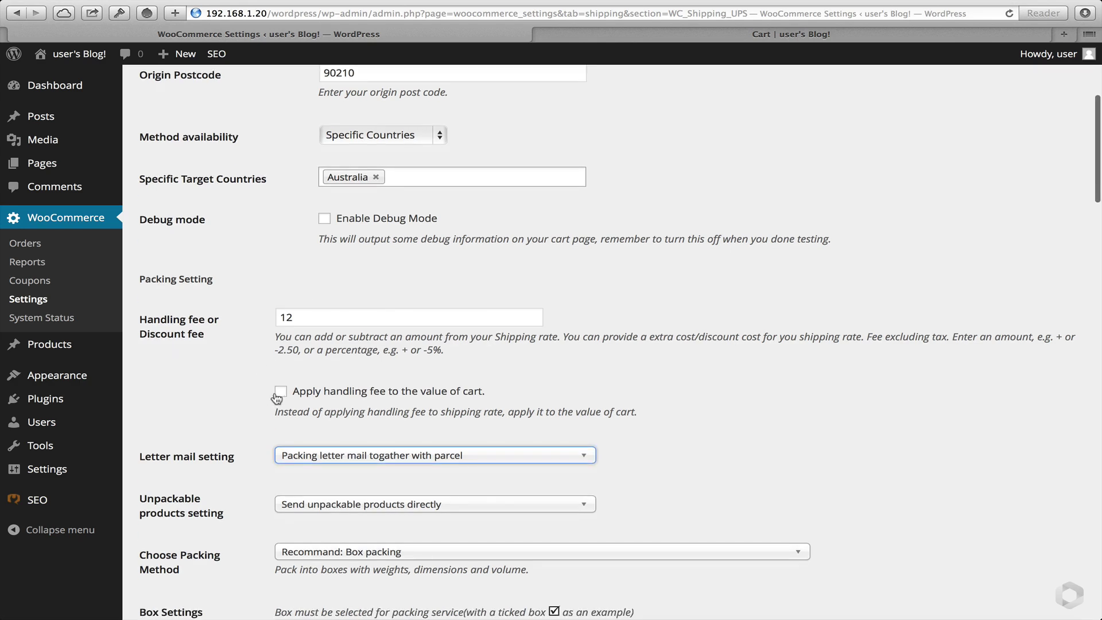
click(281, 391)
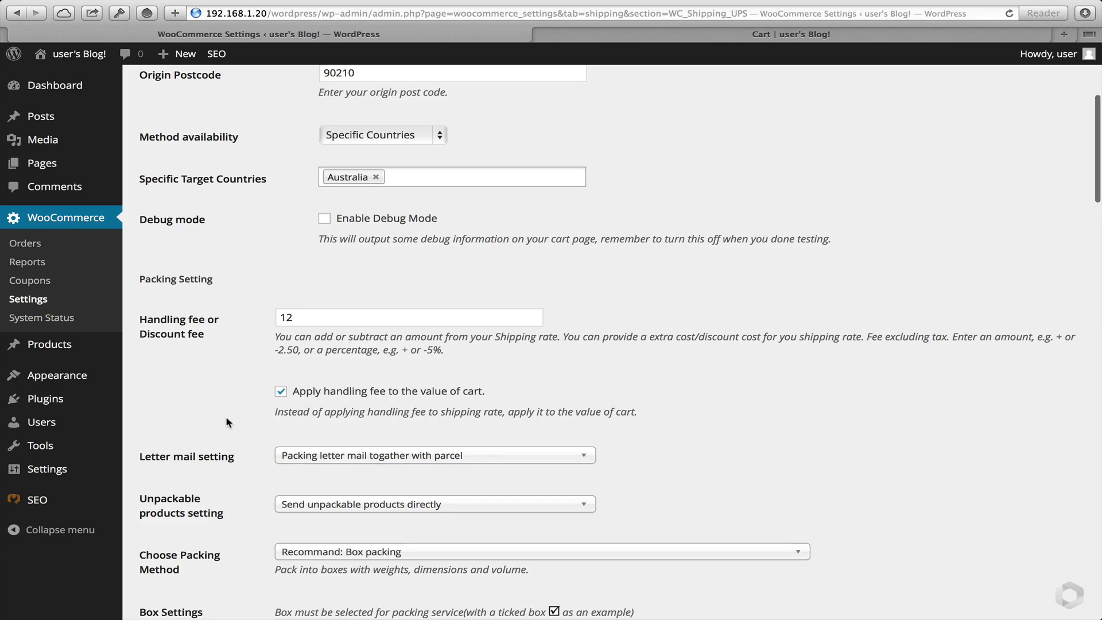
Step: Keep the packing method on Recommand: Box packing
scroll(227, 422, down, 5)
scroll(226, 419, down, 3)
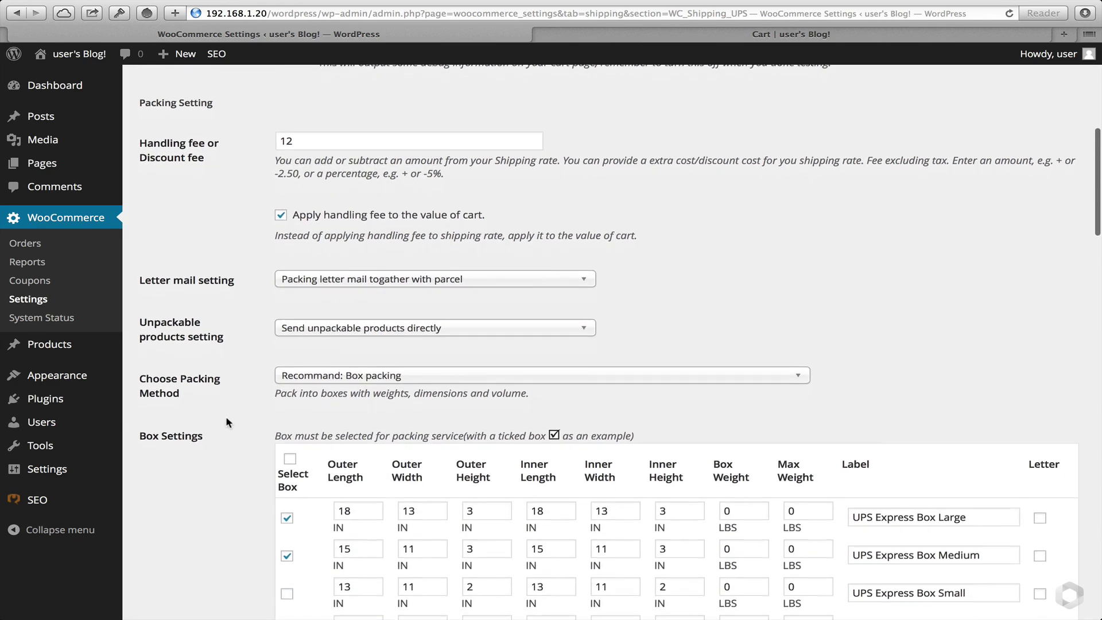
scroll(226, 419, down, 1)
scroll(226, 423, down, 1)
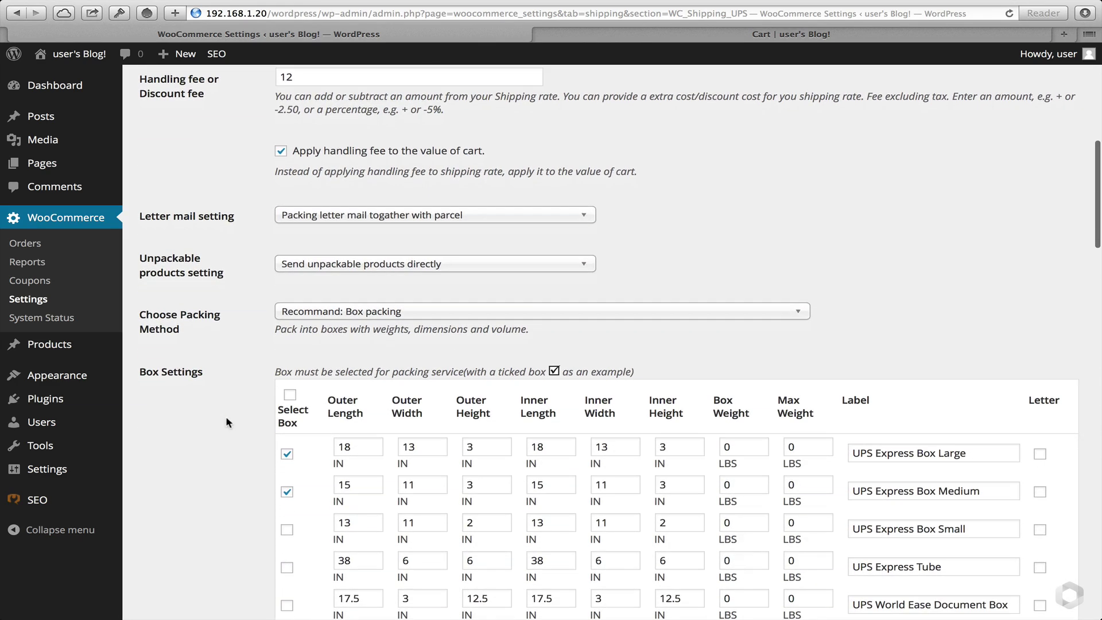
click(347, 311)
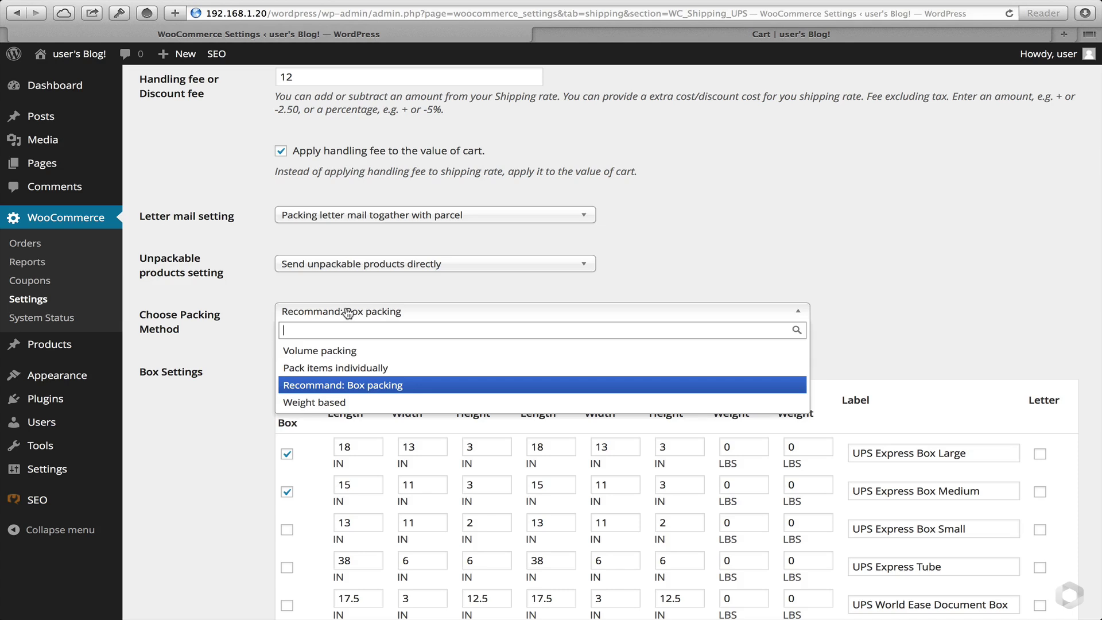
click(348, 313)
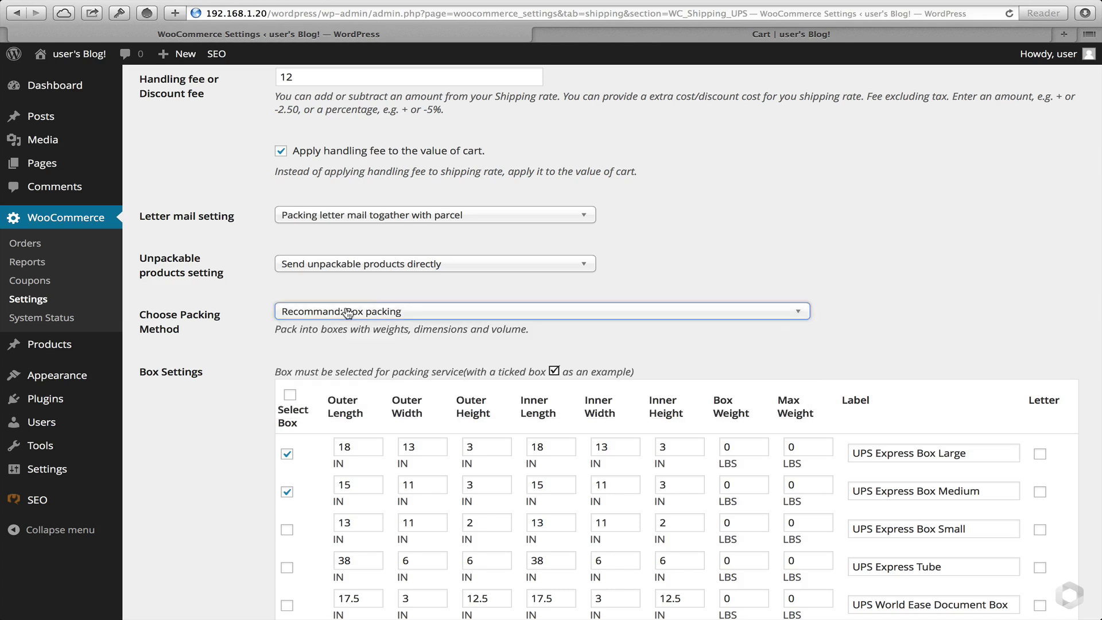
click(205, 406)
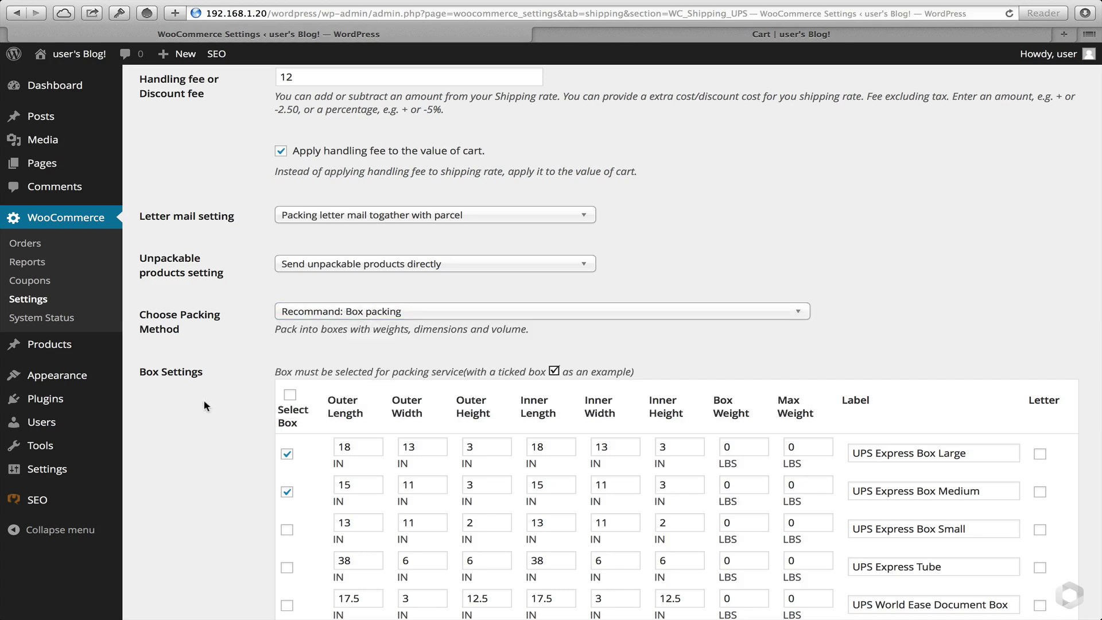
scroll(205, 406, down, 5)
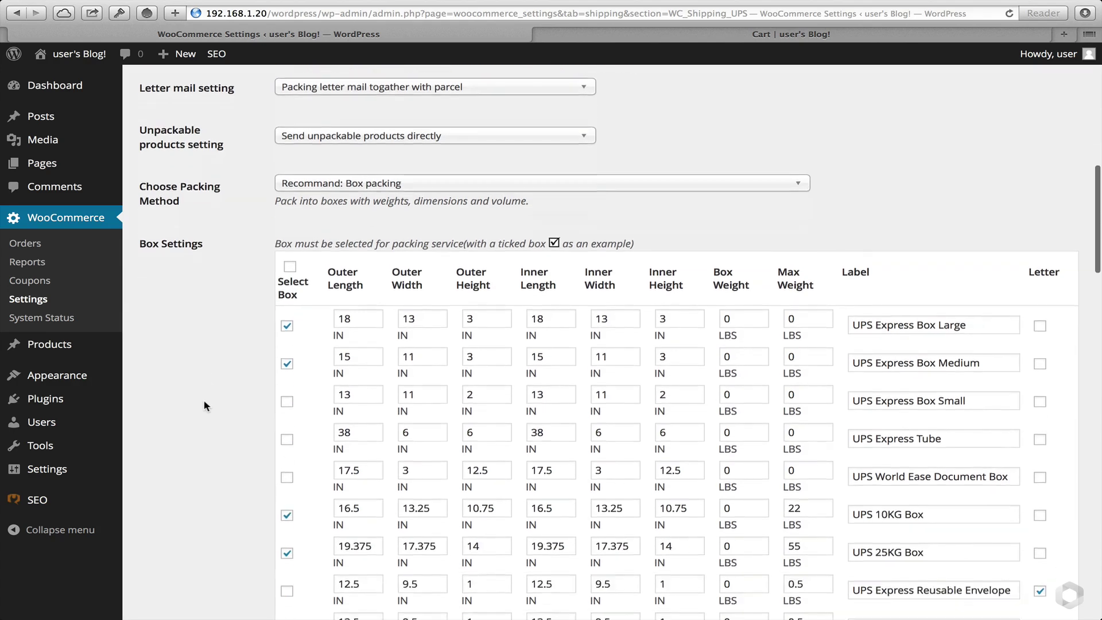
scroll(206, 406, down, 1)
scroll(206, 406, up, 3)
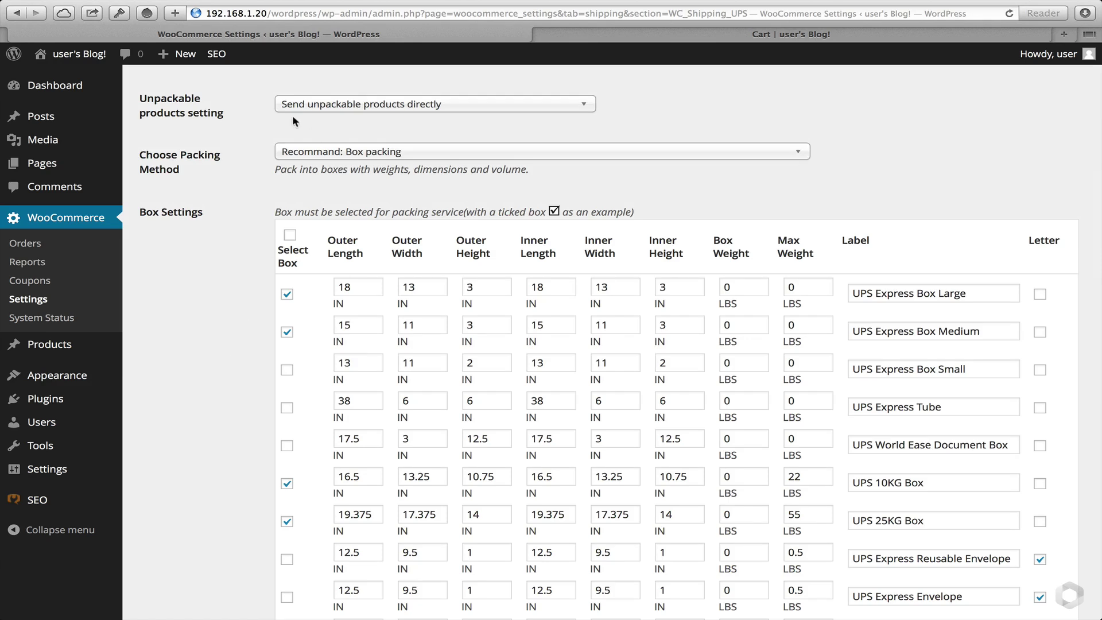
click(314, 108)
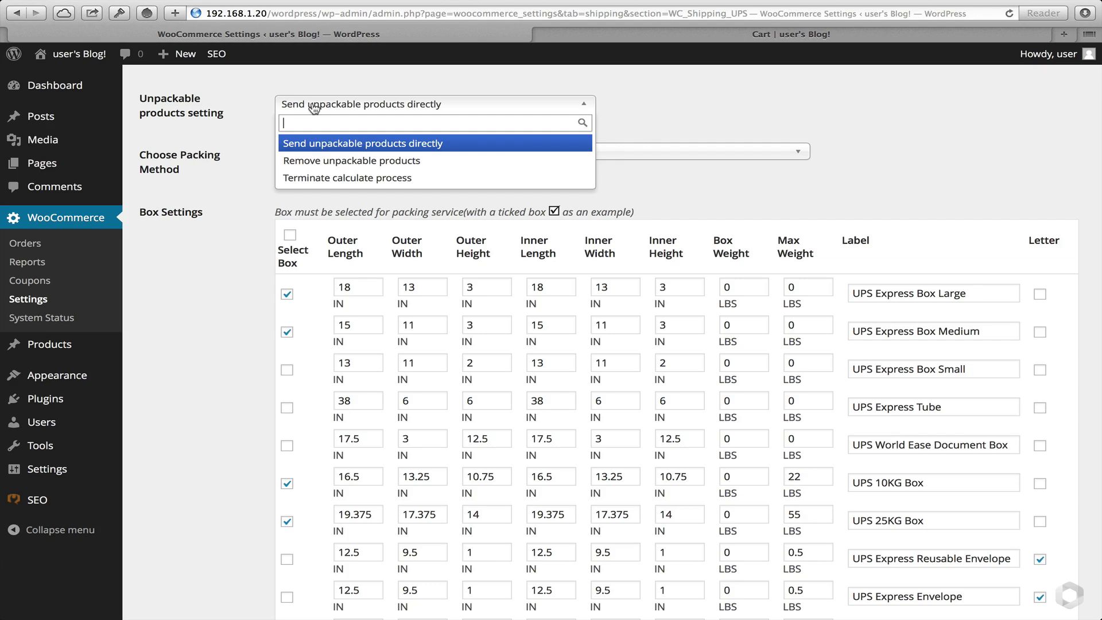
click(314, 107)
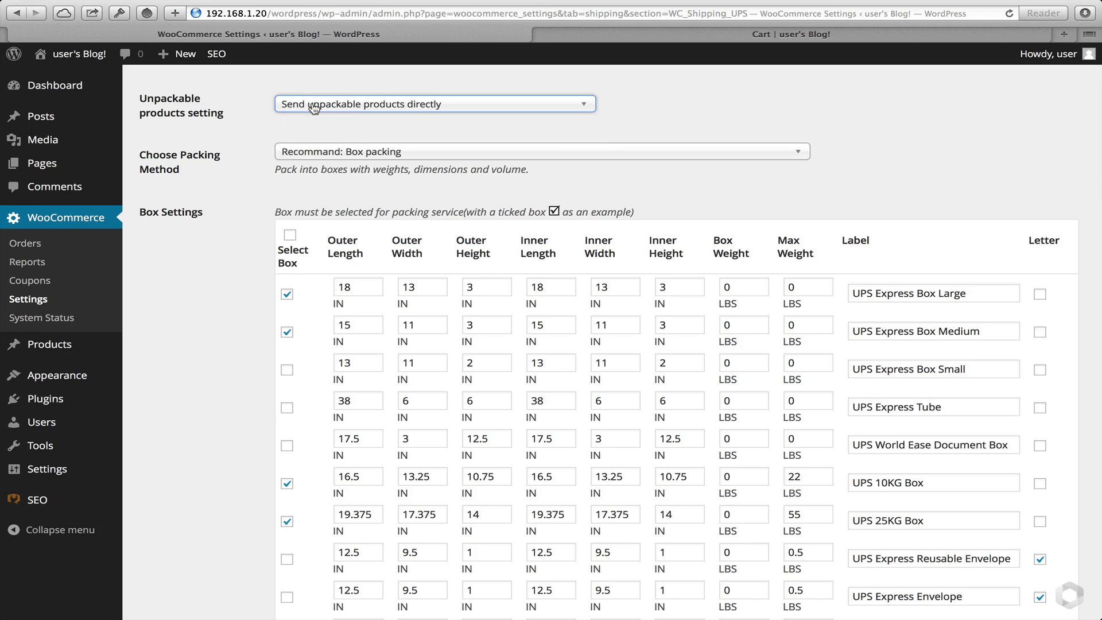
right_click(208, 274)
click(208, 274)
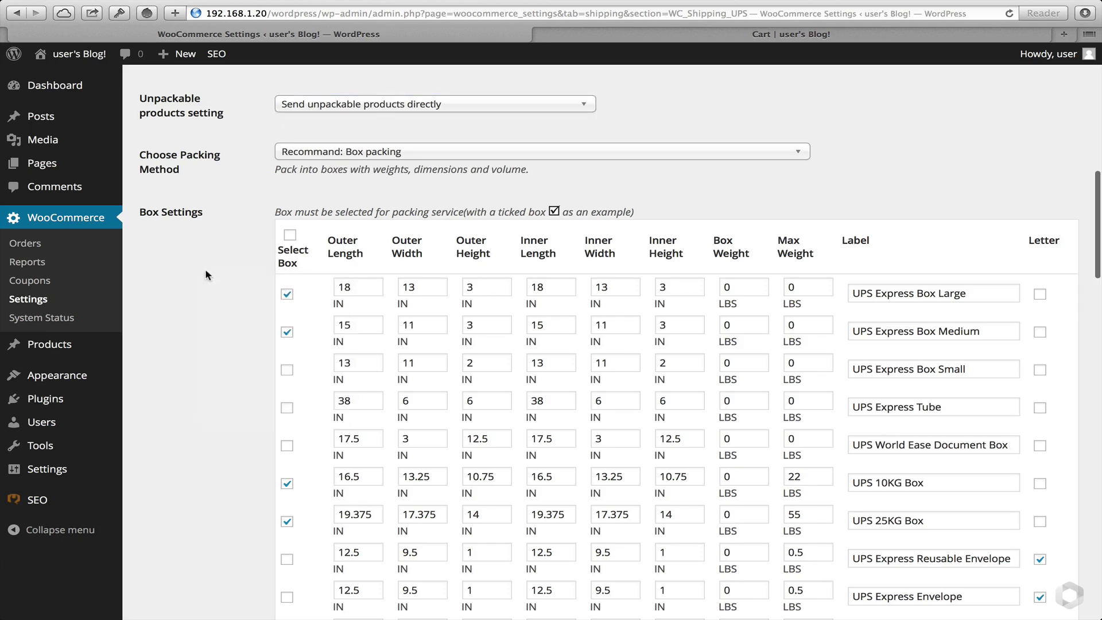
scroll(208, 275, down, 2)
scroll(208, 274, down, 5)
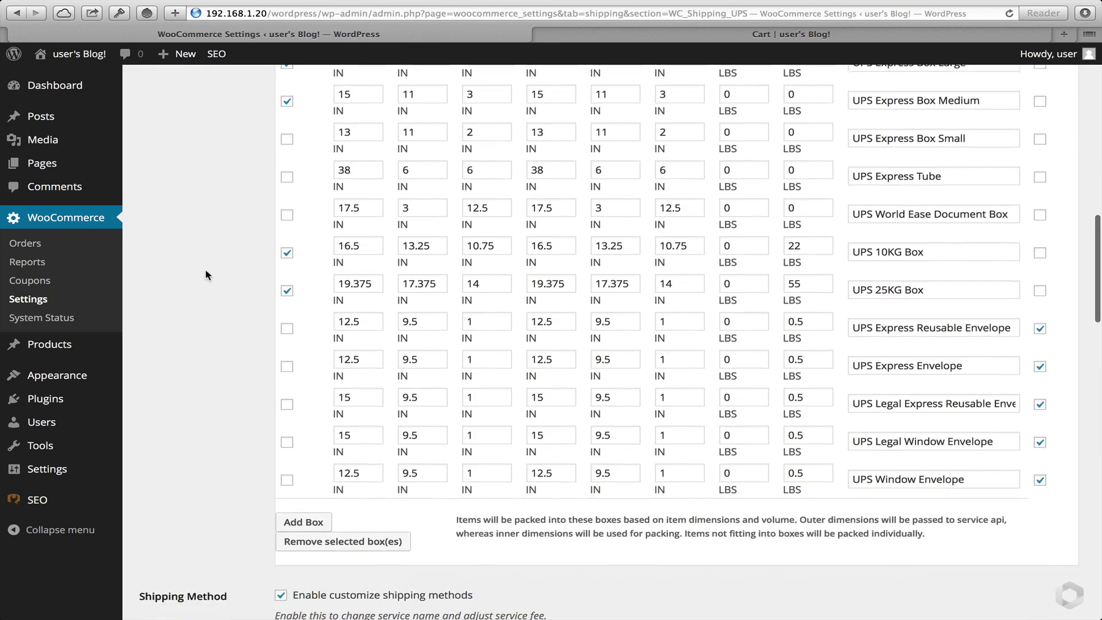
Step: Add a new box row with outer and inner length, width and height all 10 inches
click(303, 485)
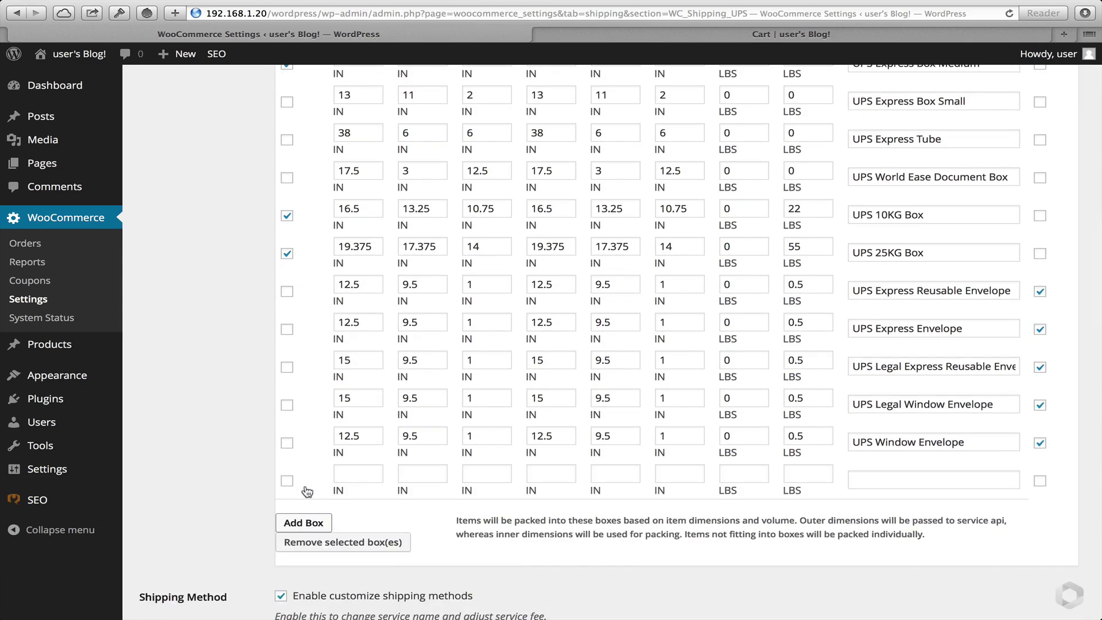
click(345, 471)
text(10)
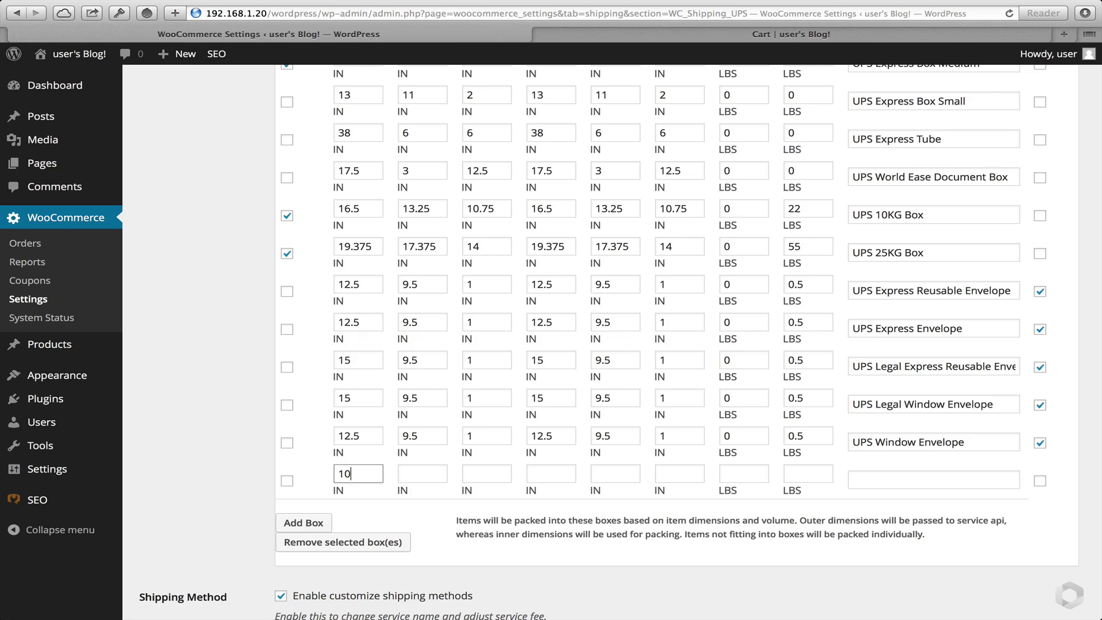
key(Tab)
text(10)
key(Tab)
text(10)
key(Tab)
text(10)
key(Tab)
text(10)
key(Tab)
text(10)
Step: Give the box 1 lb weight and 40 lb maximum, label it 'Test box', and select it
key(Tab)
text(1)
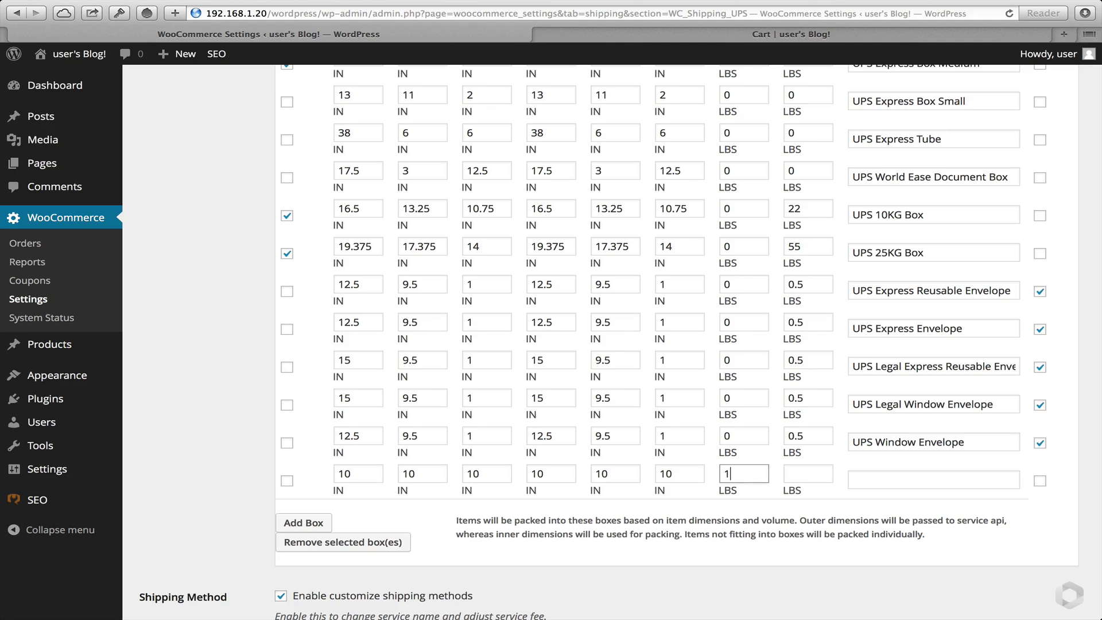
key(Tab)
text(1)
key(BackSpace)
text(40)
key(Tab)
text(Test box)
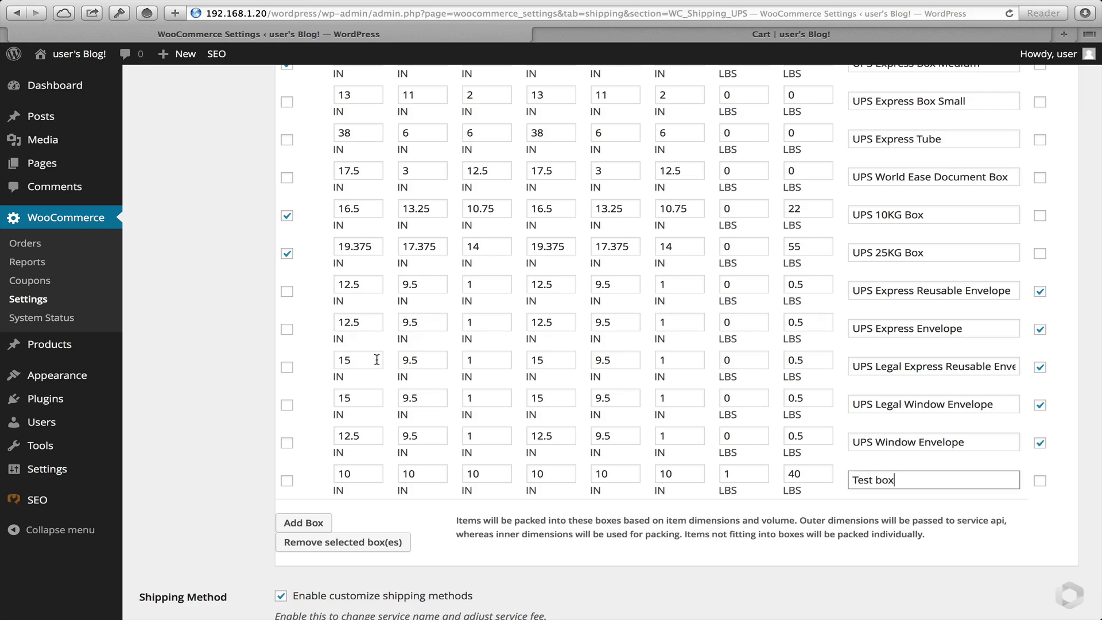
scroll(498, 339, up, 5)
scroll(498, 339, down, 5)
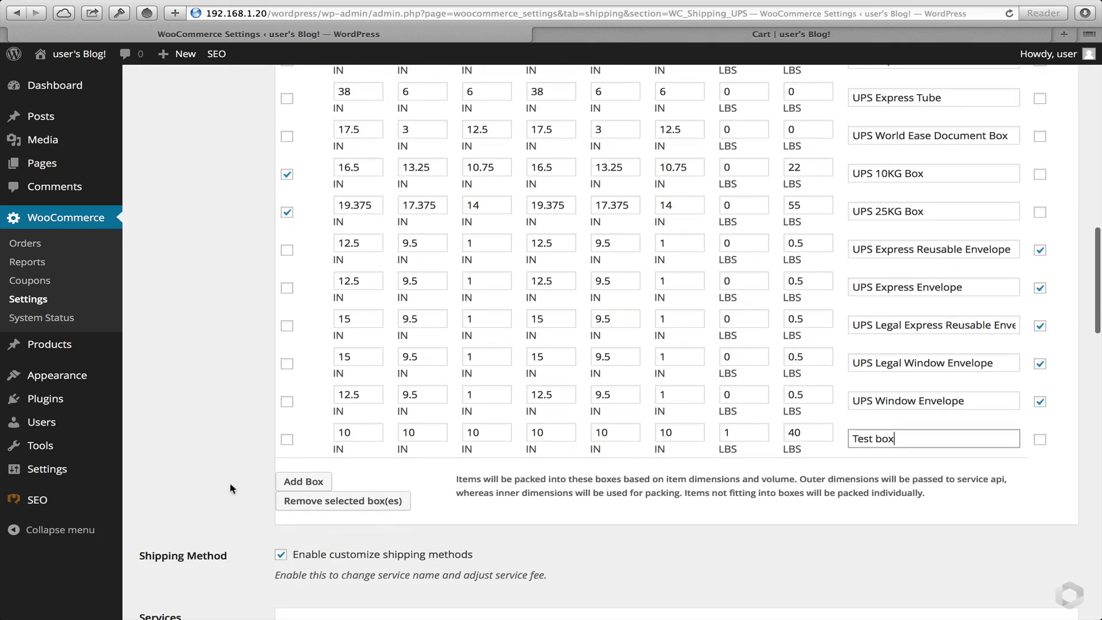
click(286, 440)
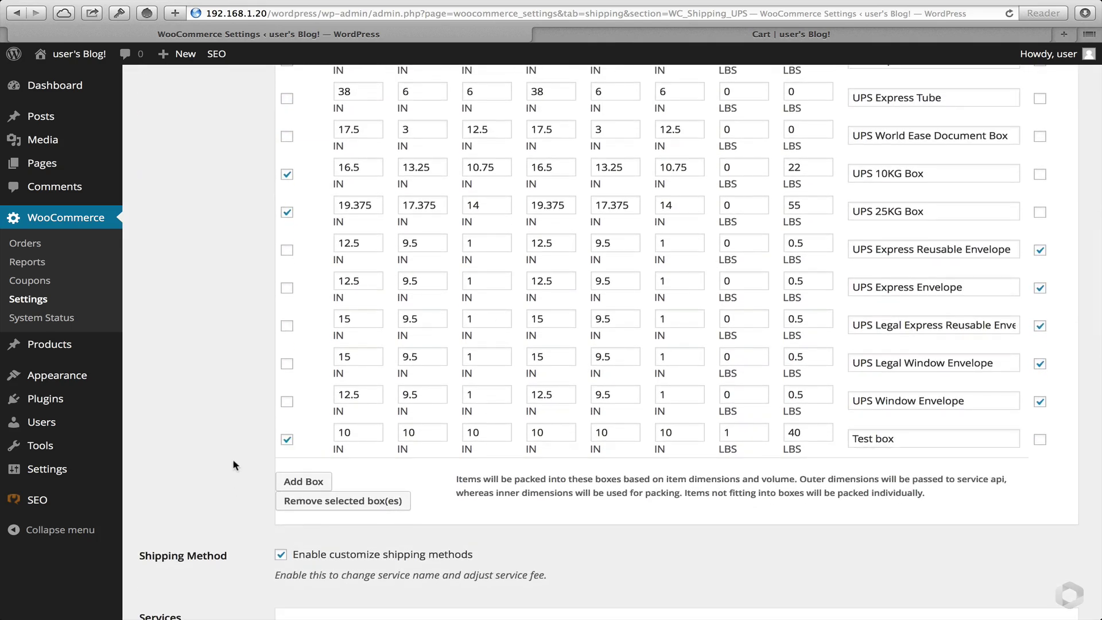
Step: Disable the UPS Second Day Air (02) service
scroll(233, 462, down, 3)
scroll(233, 459, down, 2)
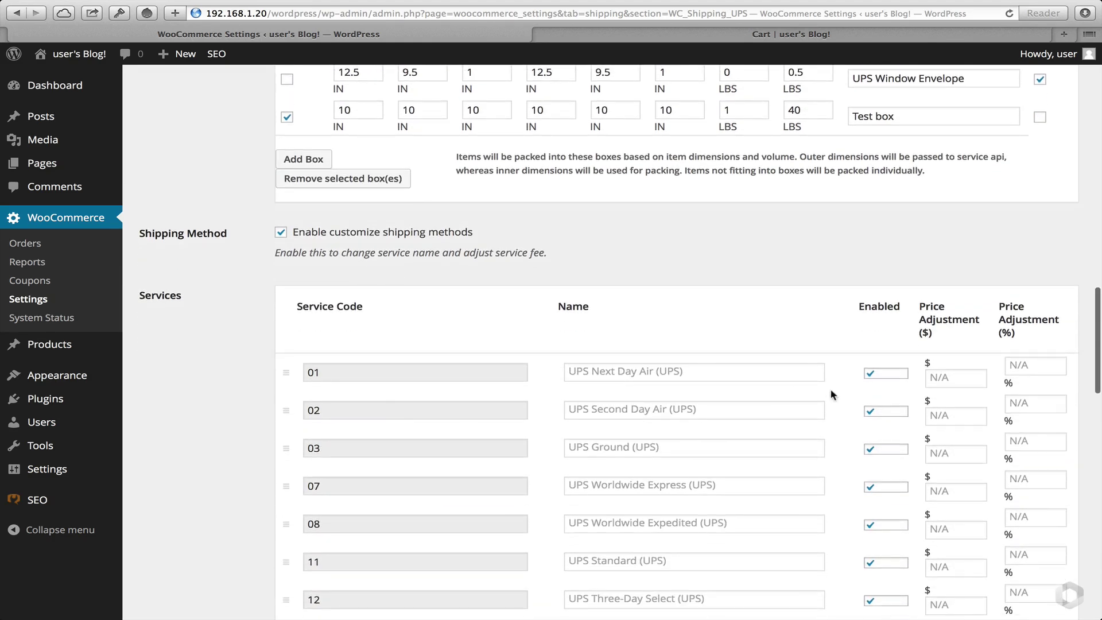
click(880, 414)
Step: Add a $5 price adjustment to UPS Saver and $7 to UPS Today Standard
scroll(849, 442, down, 1)
scroll(849, 448, down, 3)
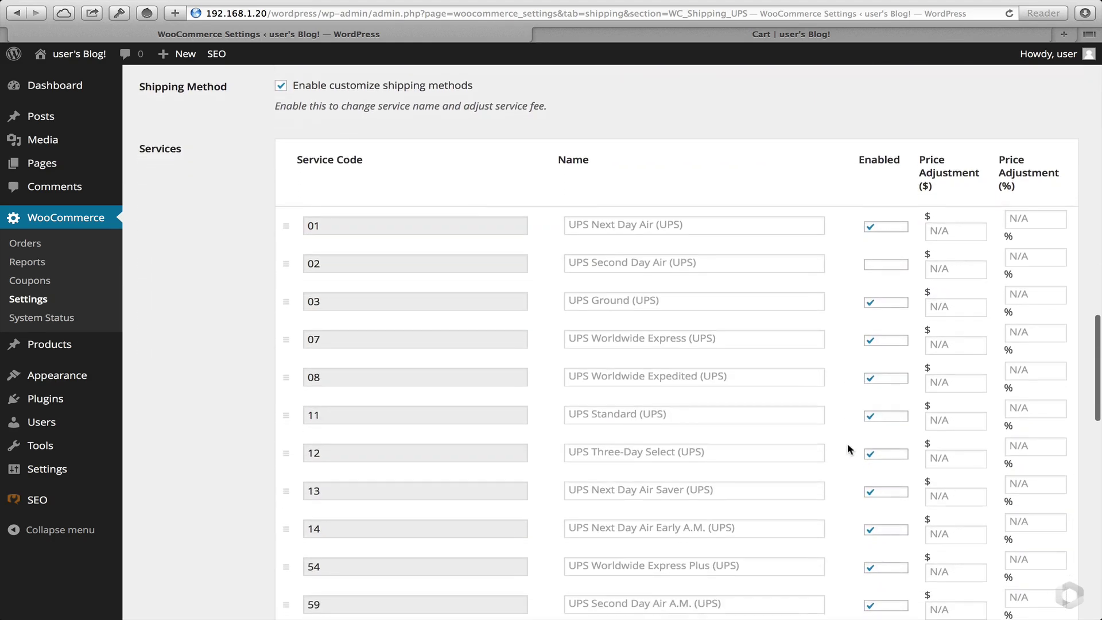
scroll(848, 447, down, 3)
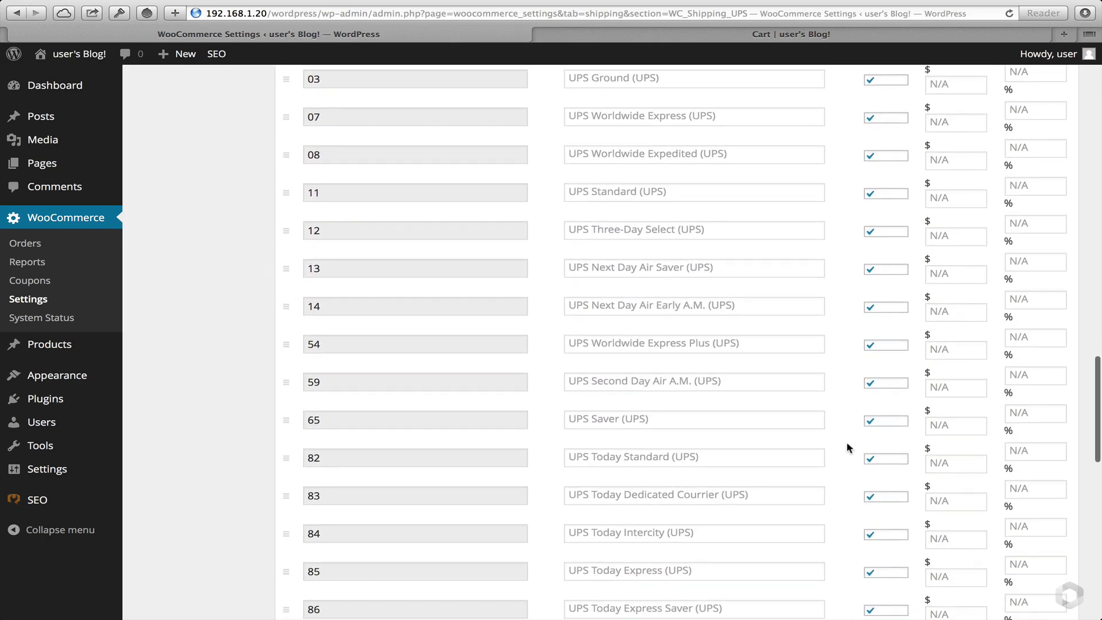
scroll(847, 446, down, 1)
click(970, 409)
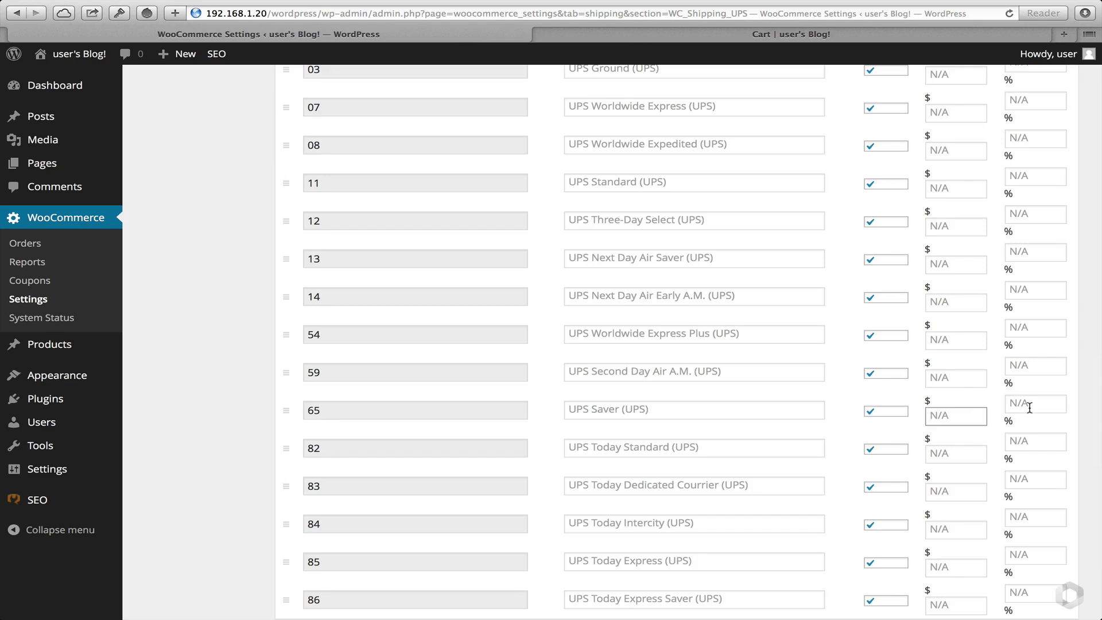
text(5)
click(950, 455)
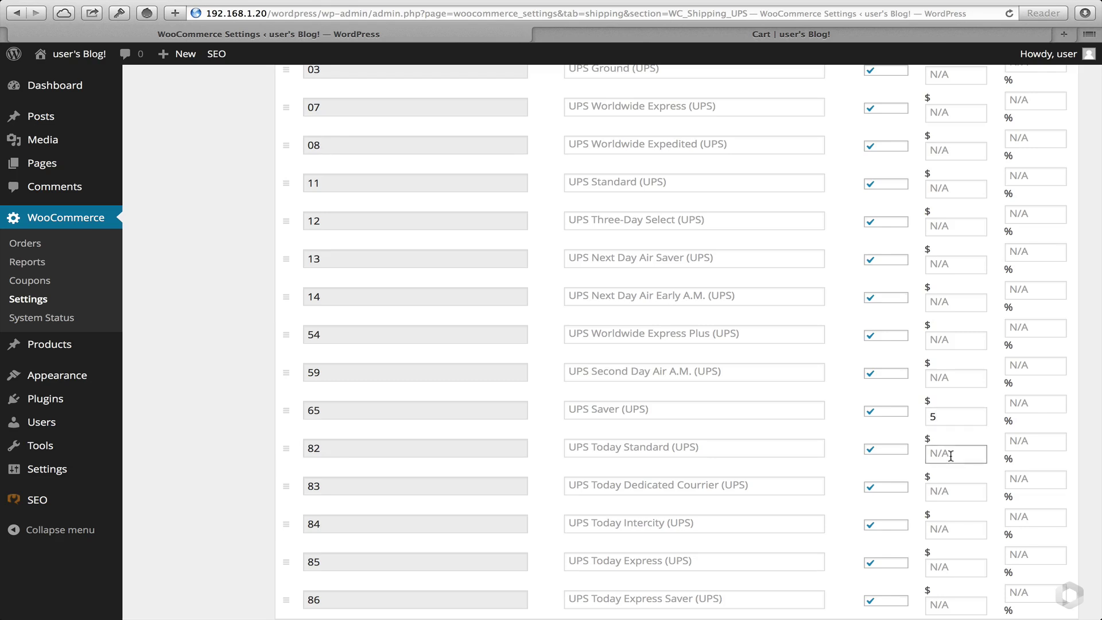
text(7)
key(Tab)
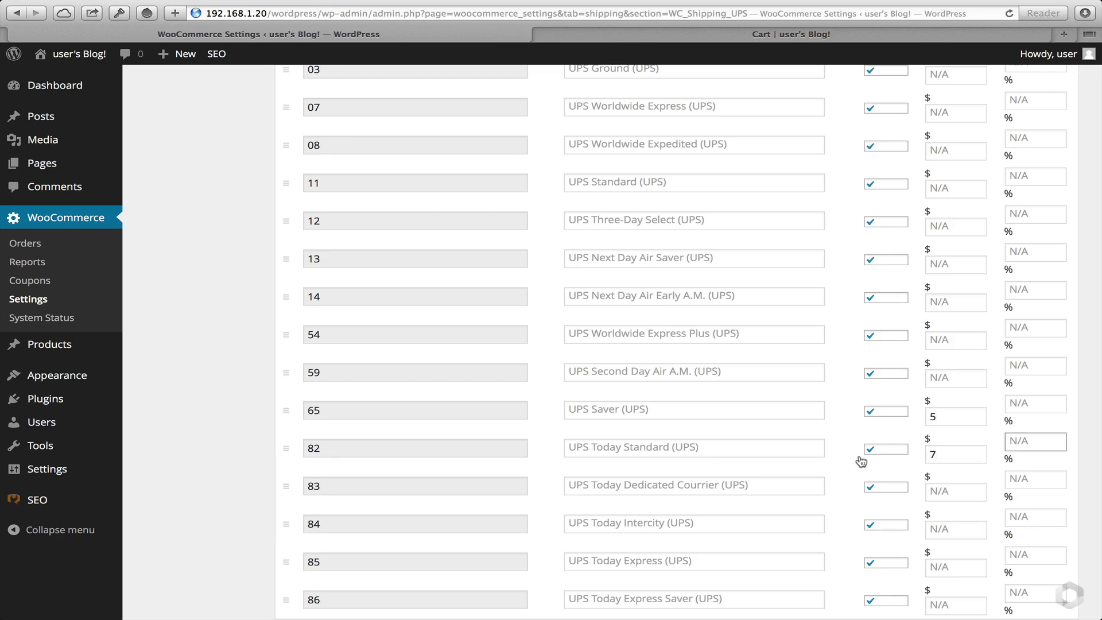
Step: Rename the fallback shipping method to 'UPS - Standard Rate'
scroll(199, 489, down, 5)
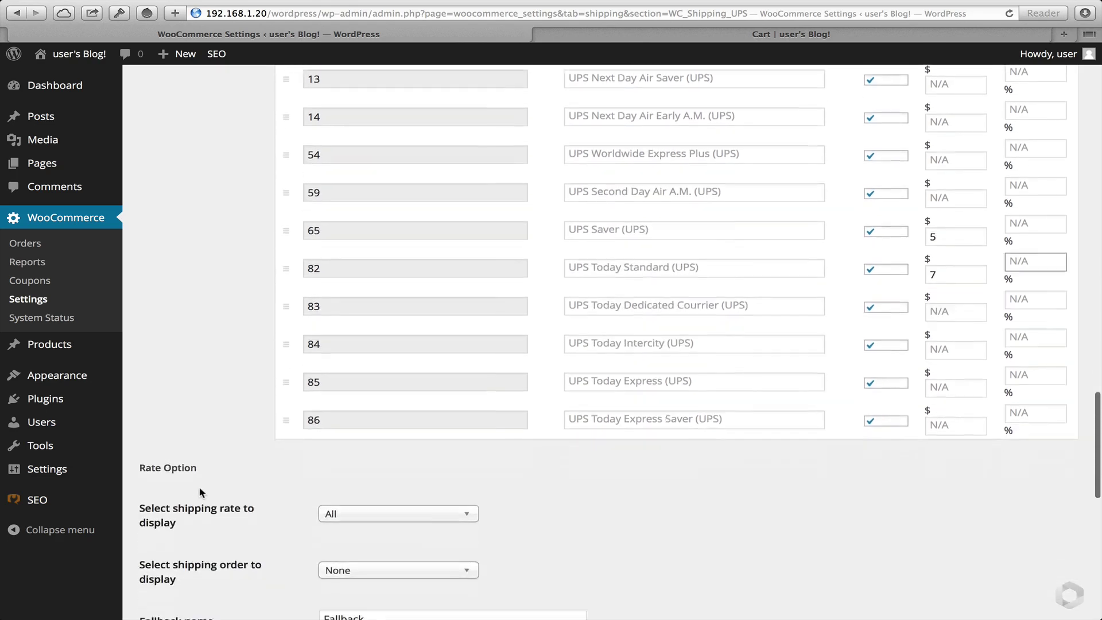
scroll(199, 487, down, 5)
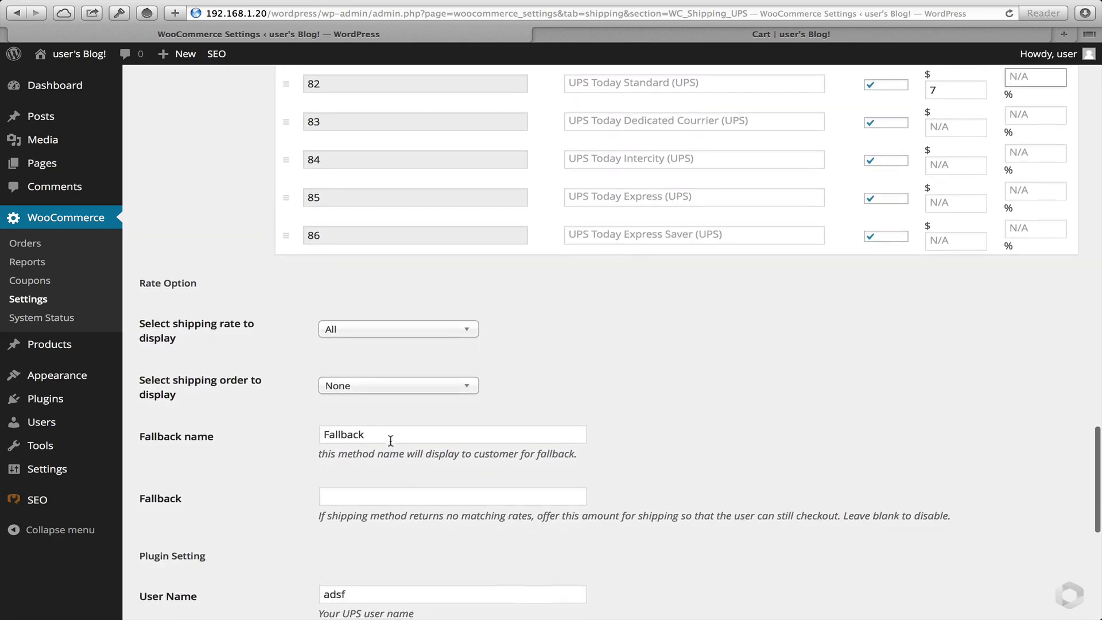
double_click(392, 438)
text(UPS)
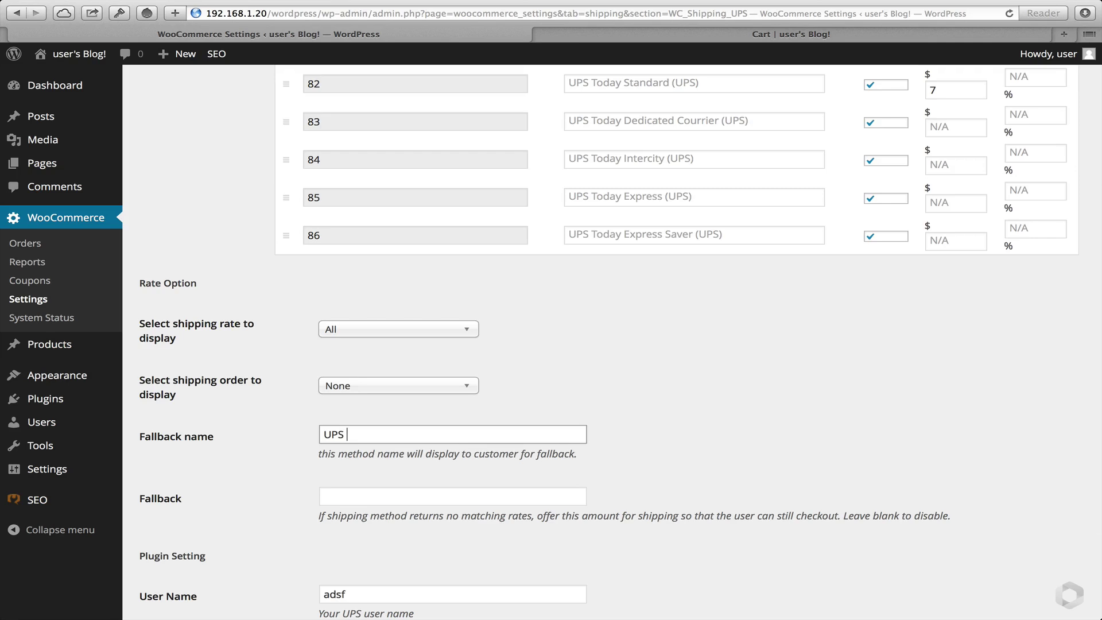
text( - Standard Rate)
Step: Set the fallback shipping amount to 55.00
click(365, 497)
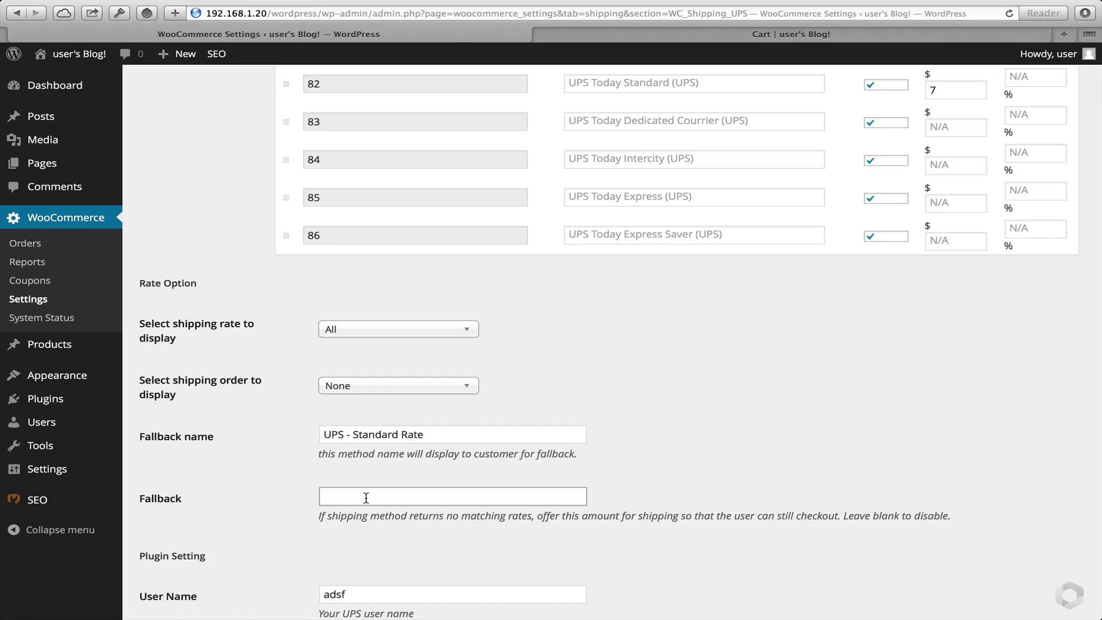
text(15)
text(.00)
key(BackSpace)
key(BackSpace)
key(BackSpace)
key(BackSpace)
key(BackSpace)
text(55.00)
Step: Save the UPS shipping settings
scroll(263, 528, up, 15)
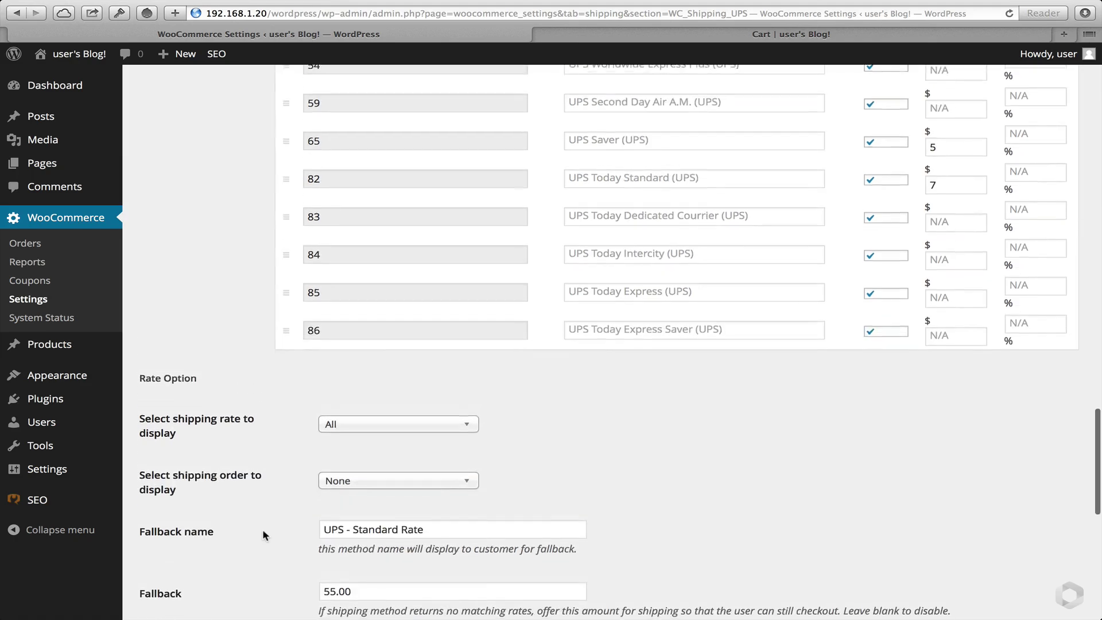
scroll(263, 528, up, 15)
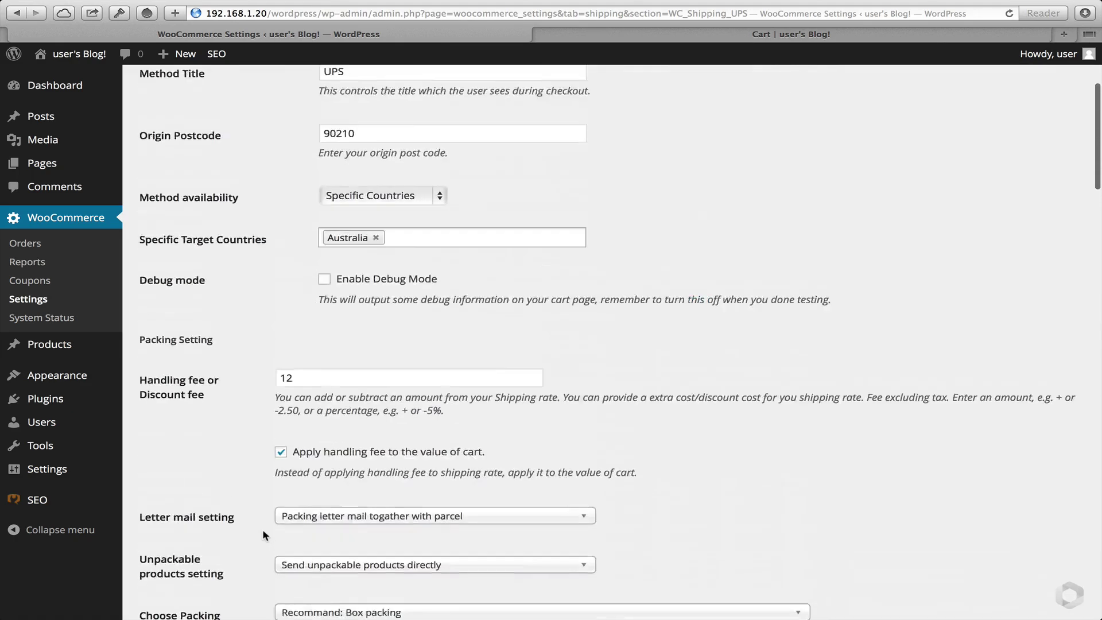
scroll(263, 528, down, 2)
key(Return)
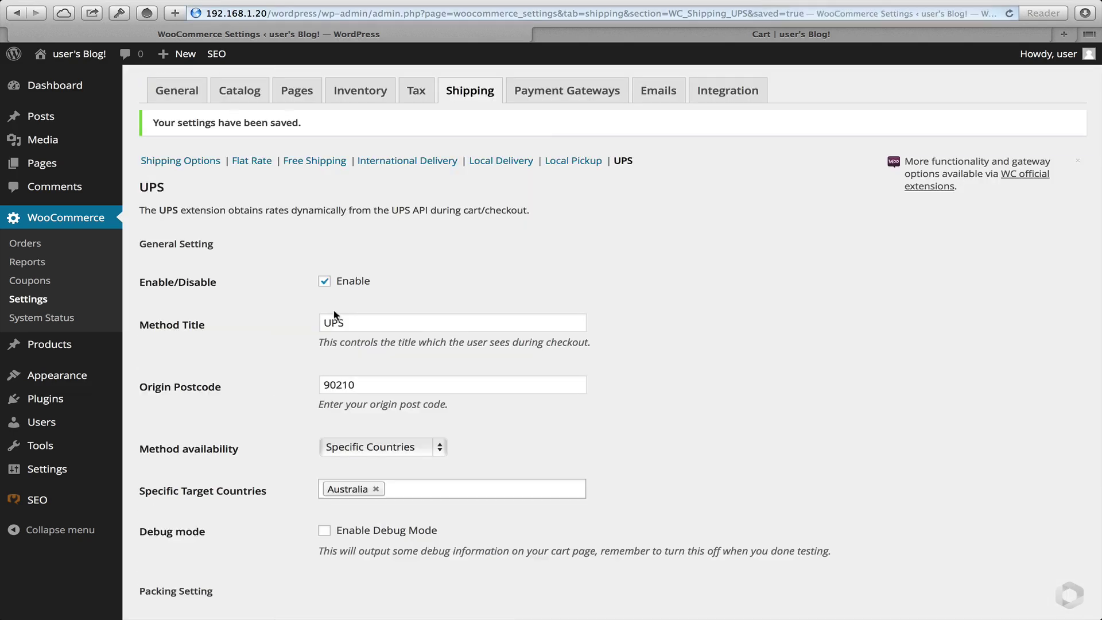
Step: Update the cart so it recalculates and lists UPS Worldwide shipping rates
click(639, 38)
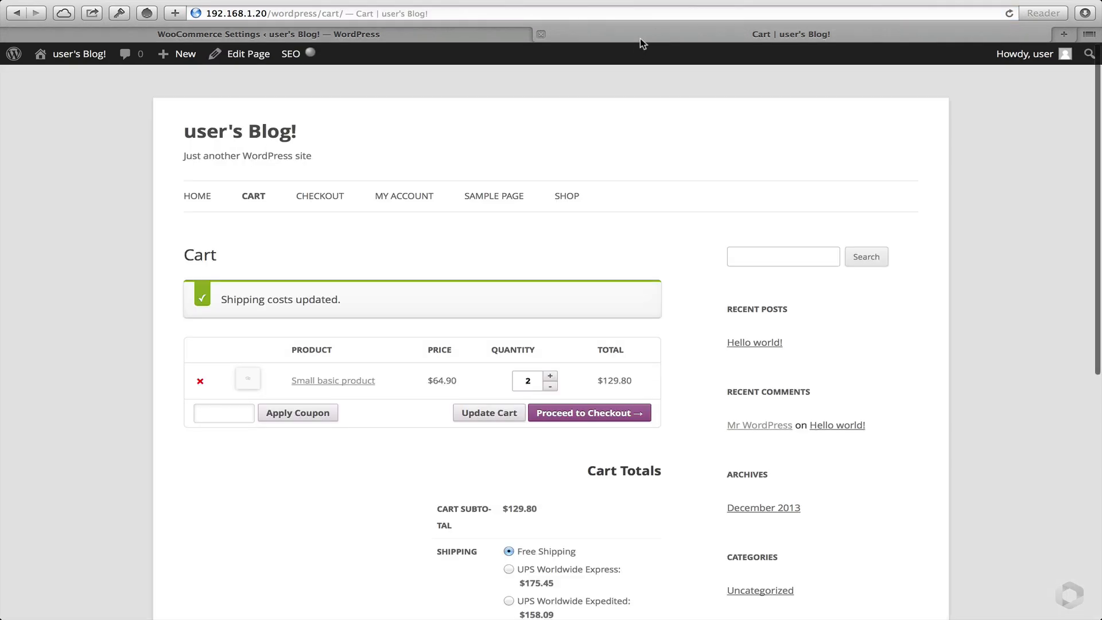
click(471, 413)
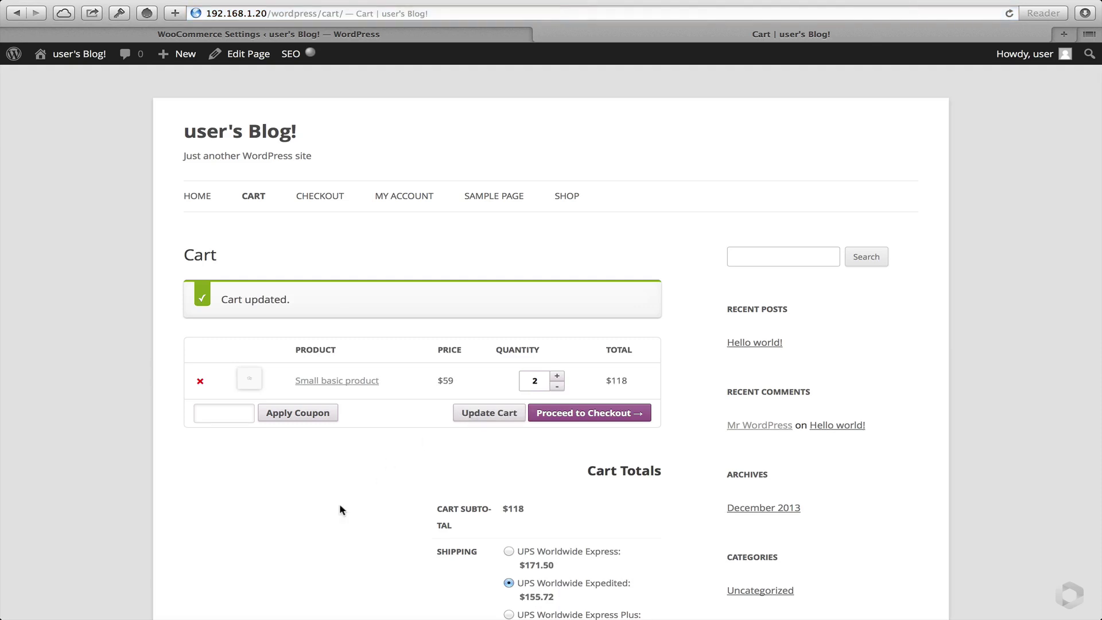
scroll(332, 510, down, 3)
scroll(332, 512, up, 3)
Step: Tick Enable Debug Mode in the UPS shipping settings
click(381, 39)
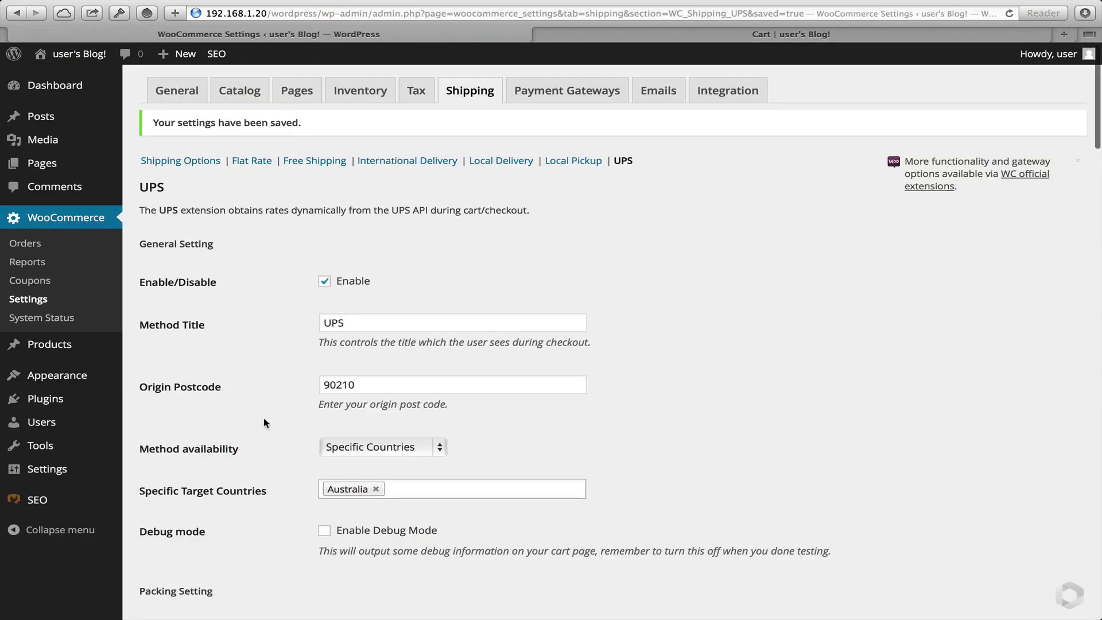
scroll(263, 423, down, 3)
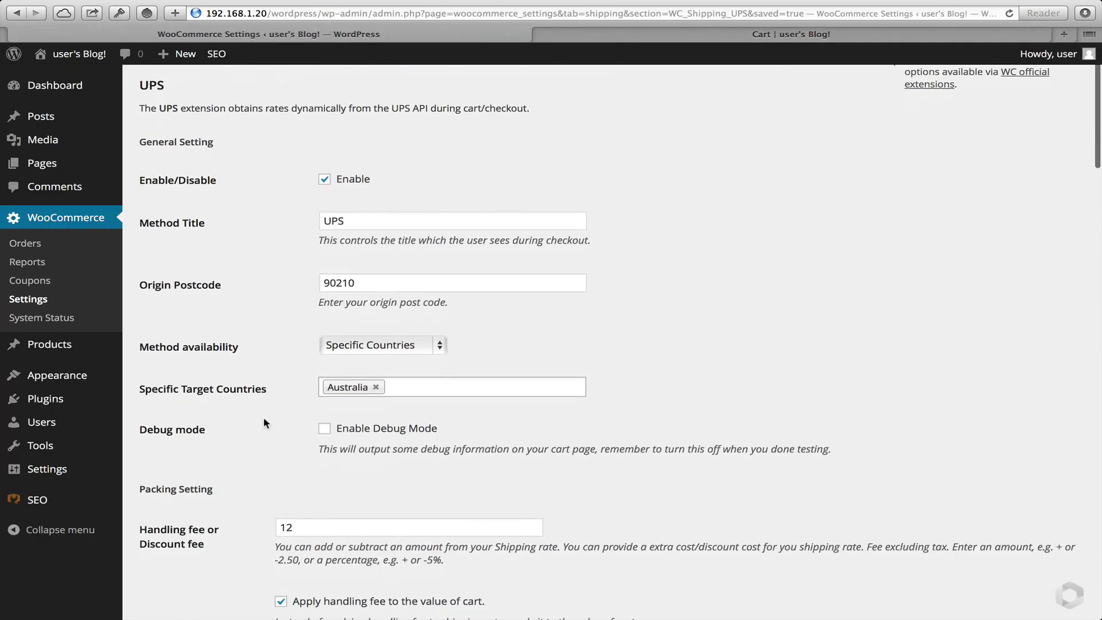
click(325, 429)
Step: Update and reload the cart, applying a quantity of 1
click(729, 28)
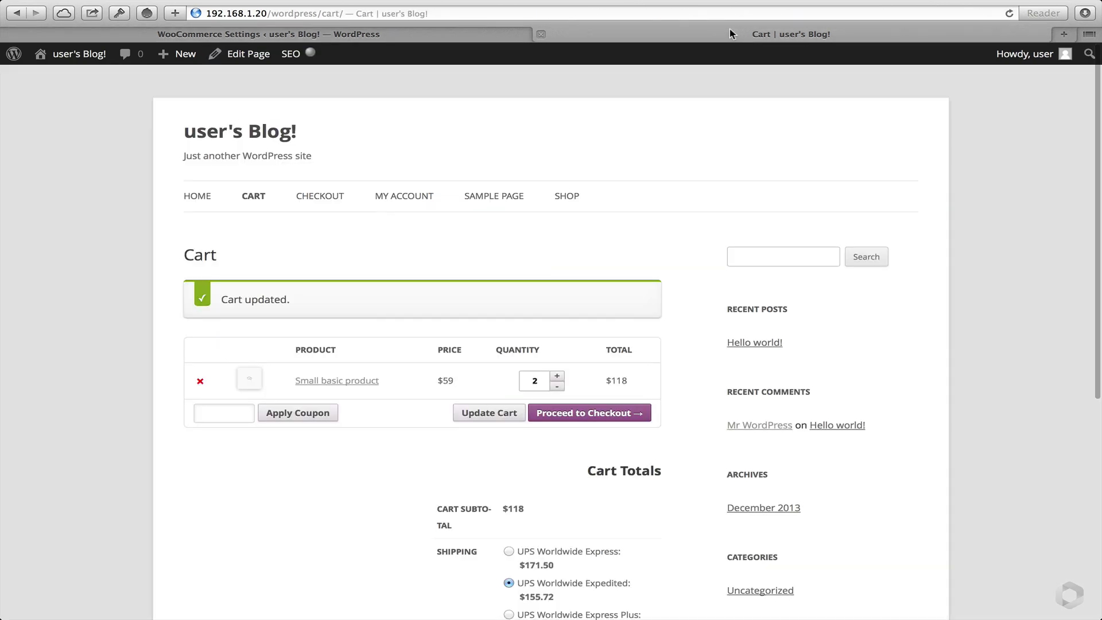
click(474, 420)
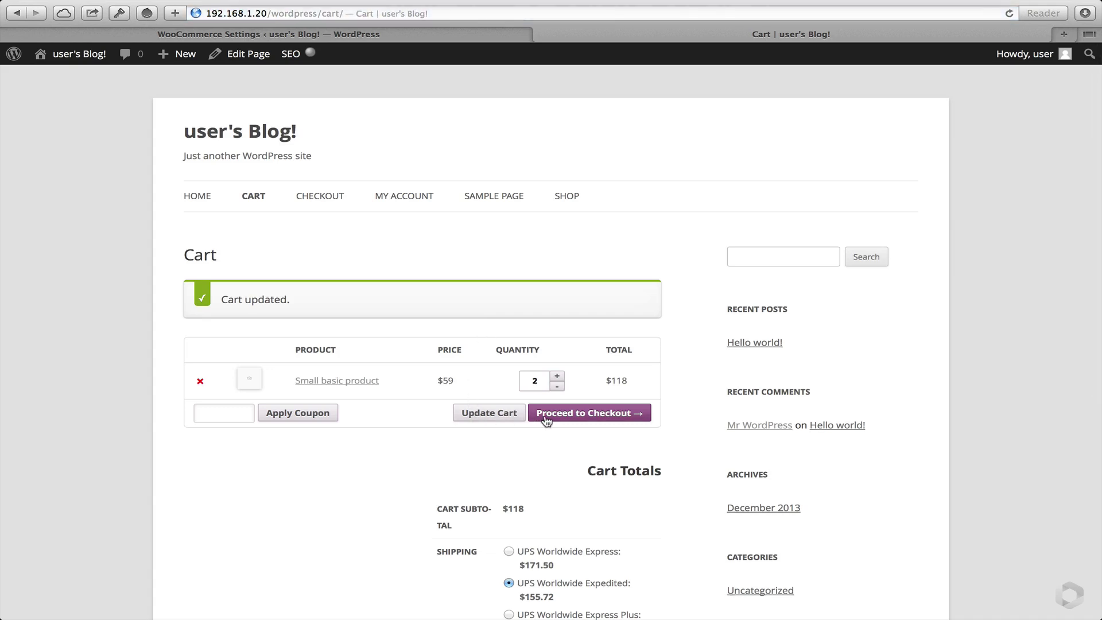
click(1008, 13)
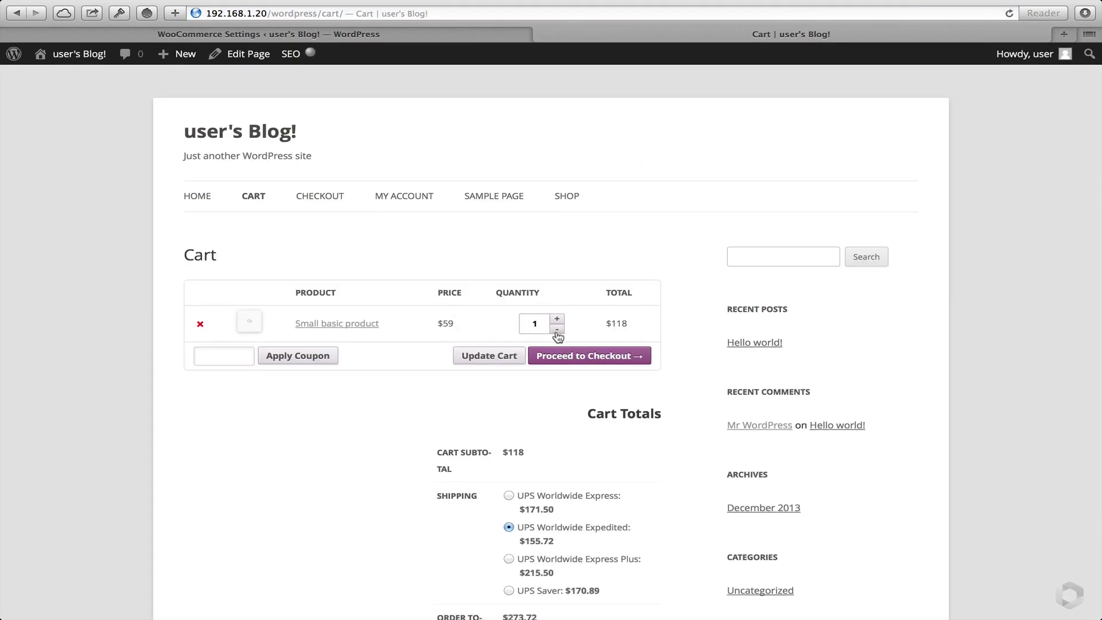
click(498, 355)
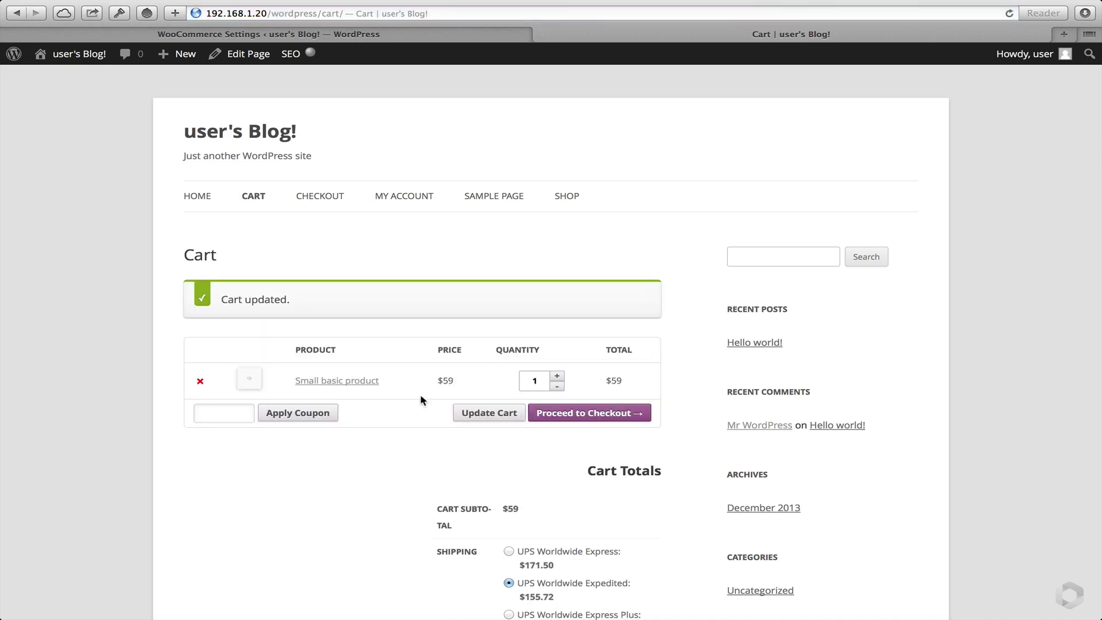
Step: Add the Medium basic product to the cart from the shop
click(550, 413)
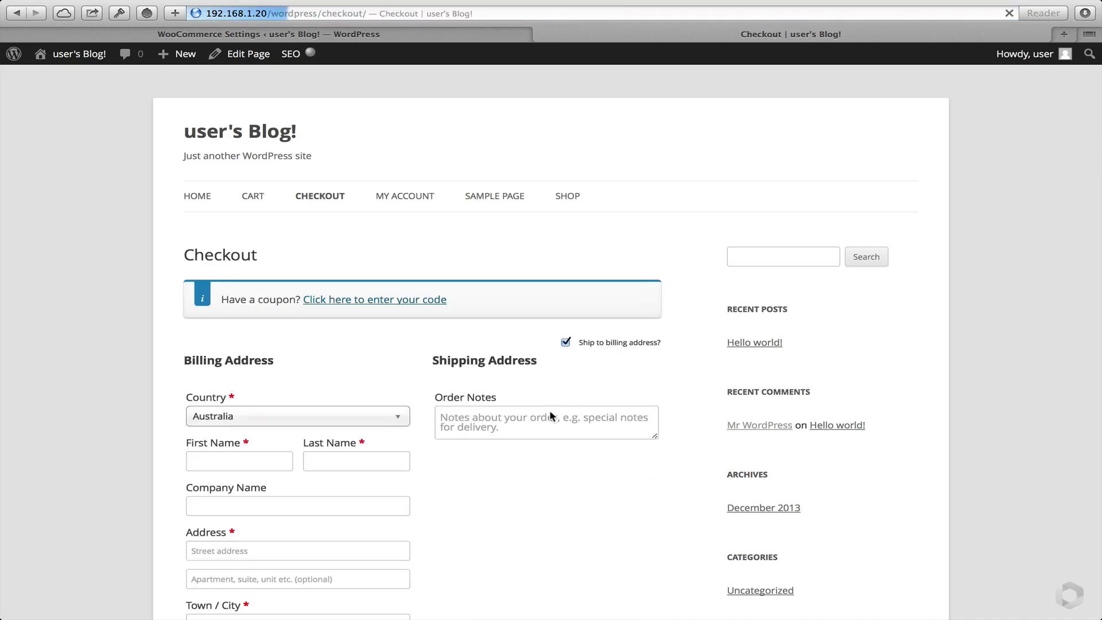
click(571, 196)
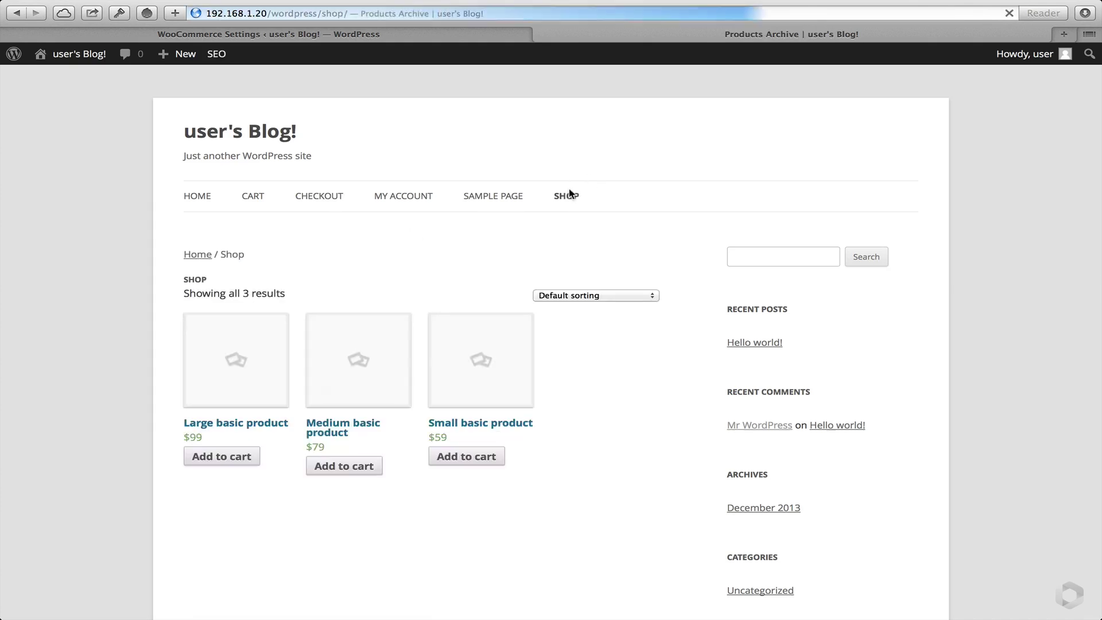
click(347, 466)
click(336, 488)
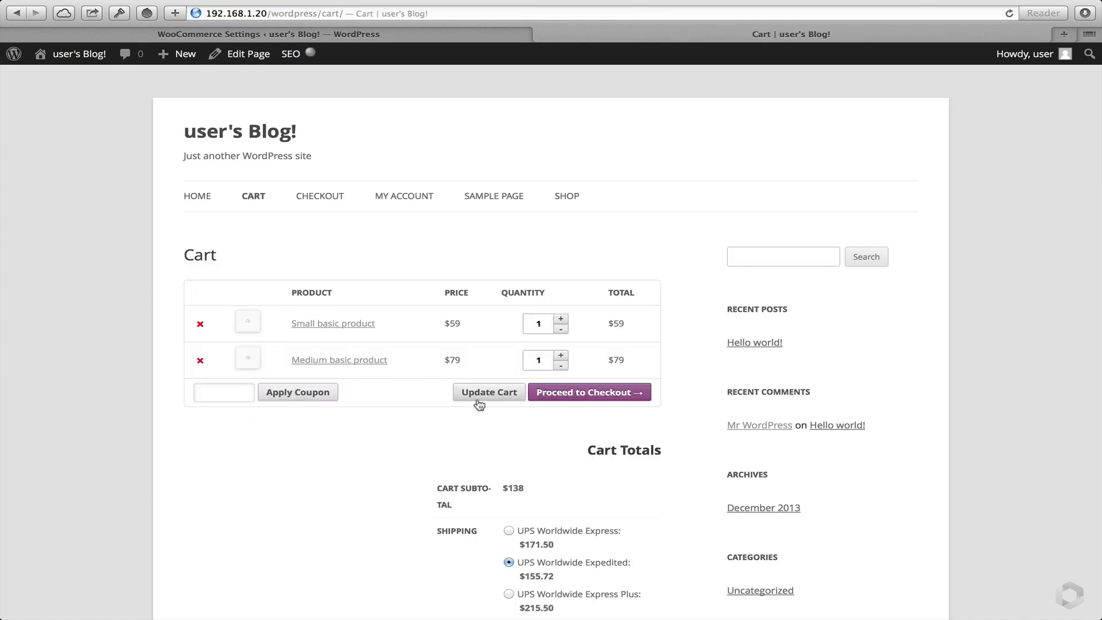
Step: Remove the Medium basic product by setting its quantity to 0 and updating the cart
click(481, 394)
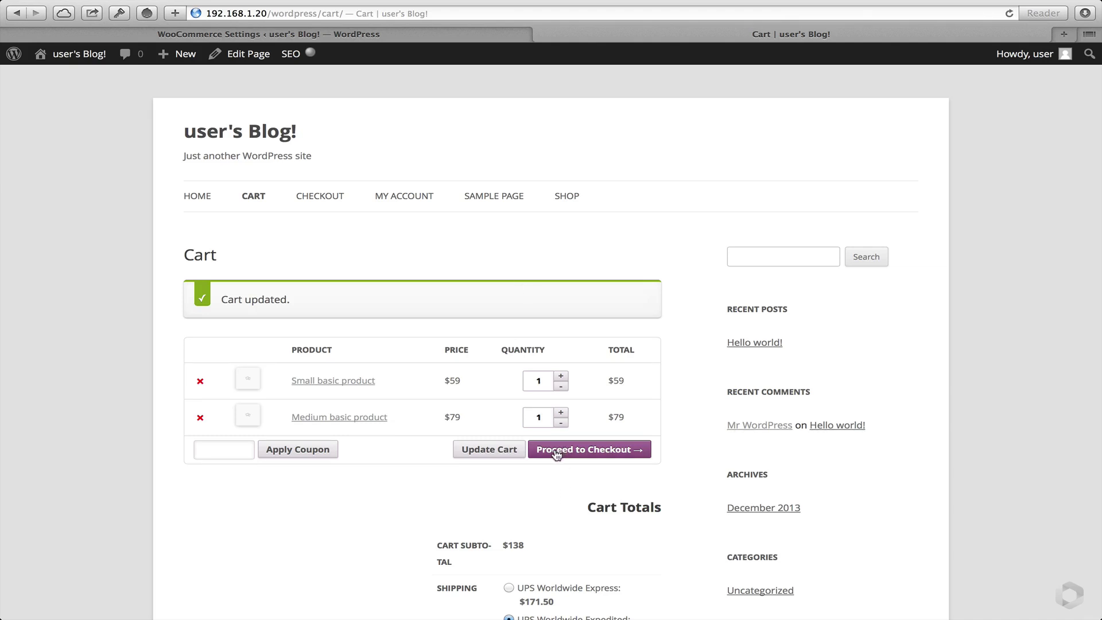
click(1008, 13)
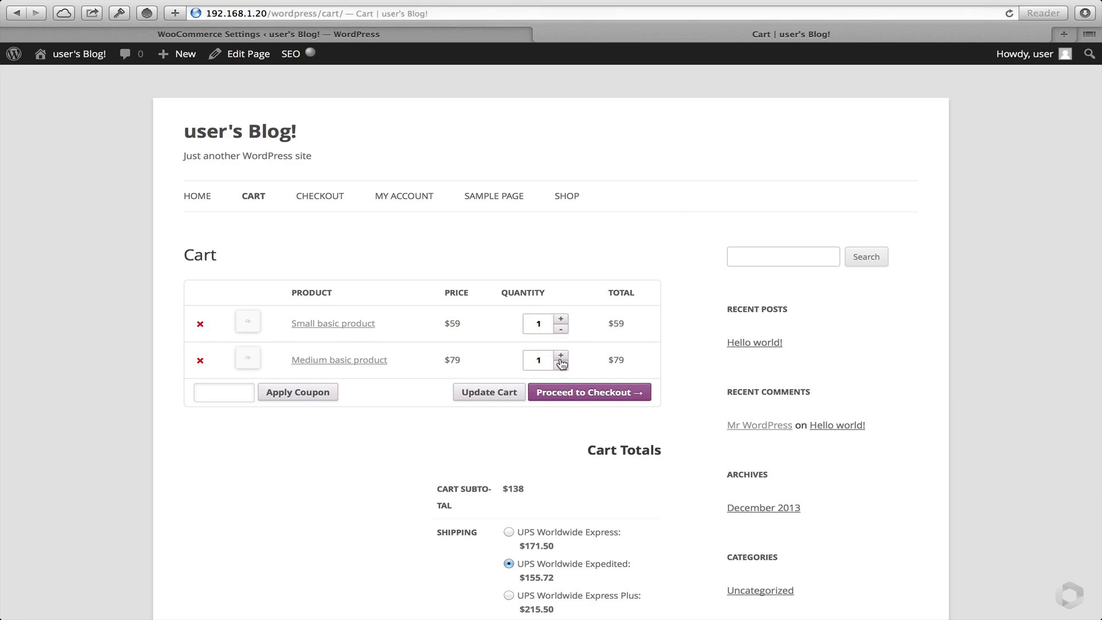
click(559, 365)
click(513, 396)
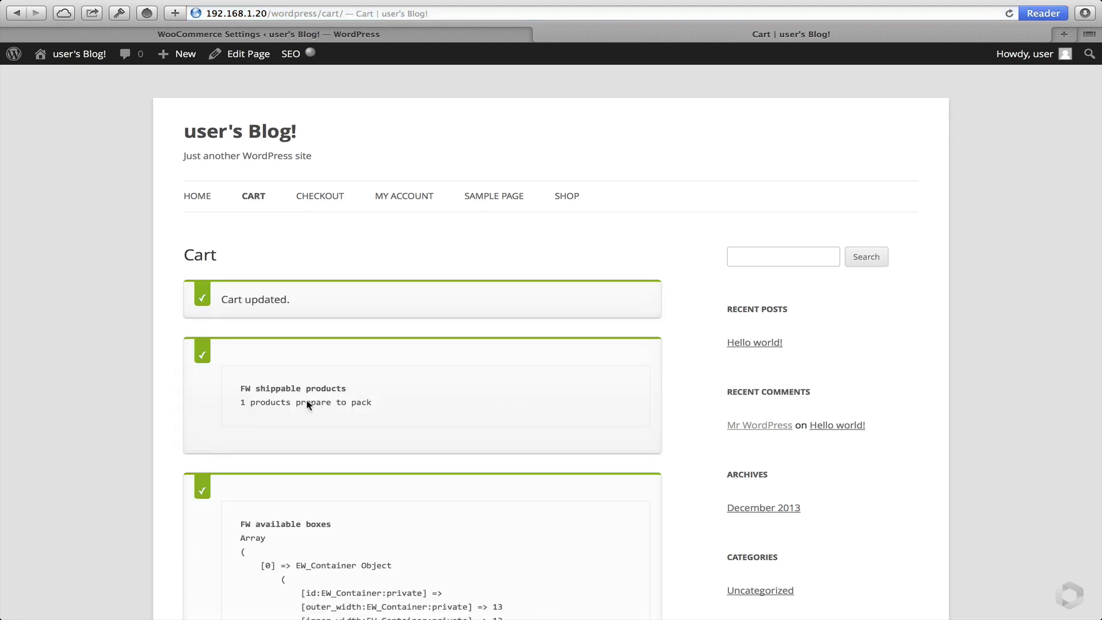
scroll(172, 457, down, 5)
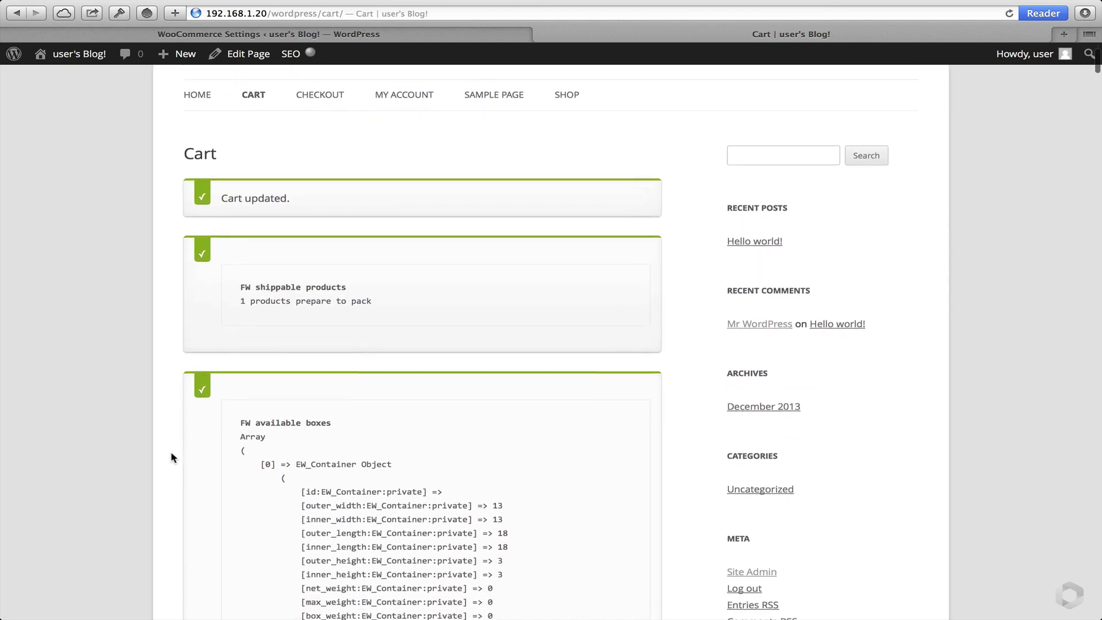
scroll(172, 457, down, 4)
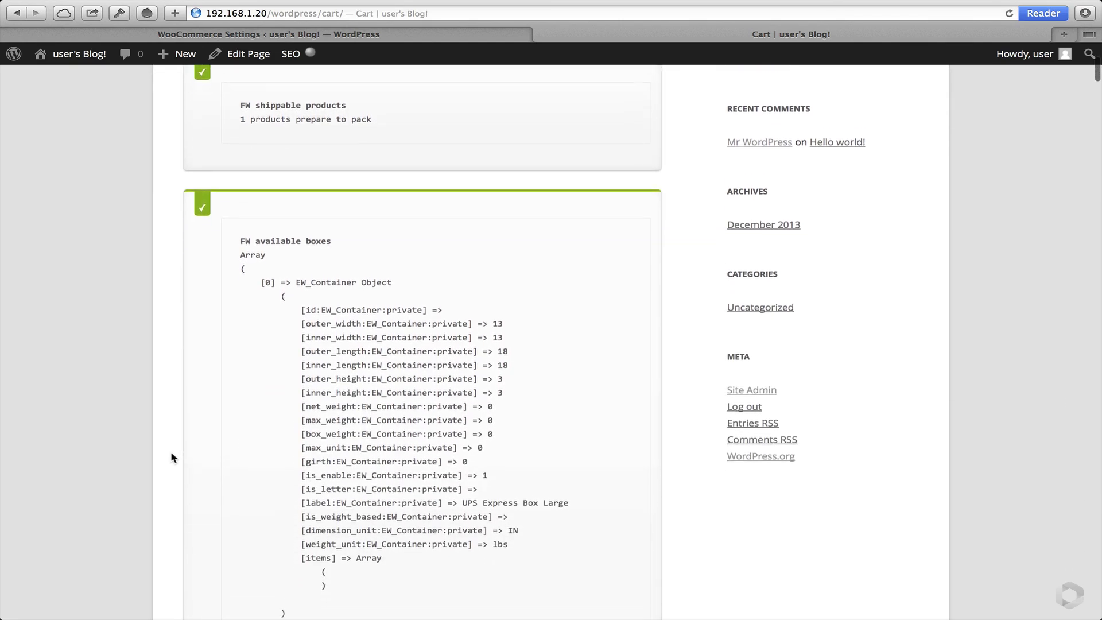
scroll(172, 457, down, 10)
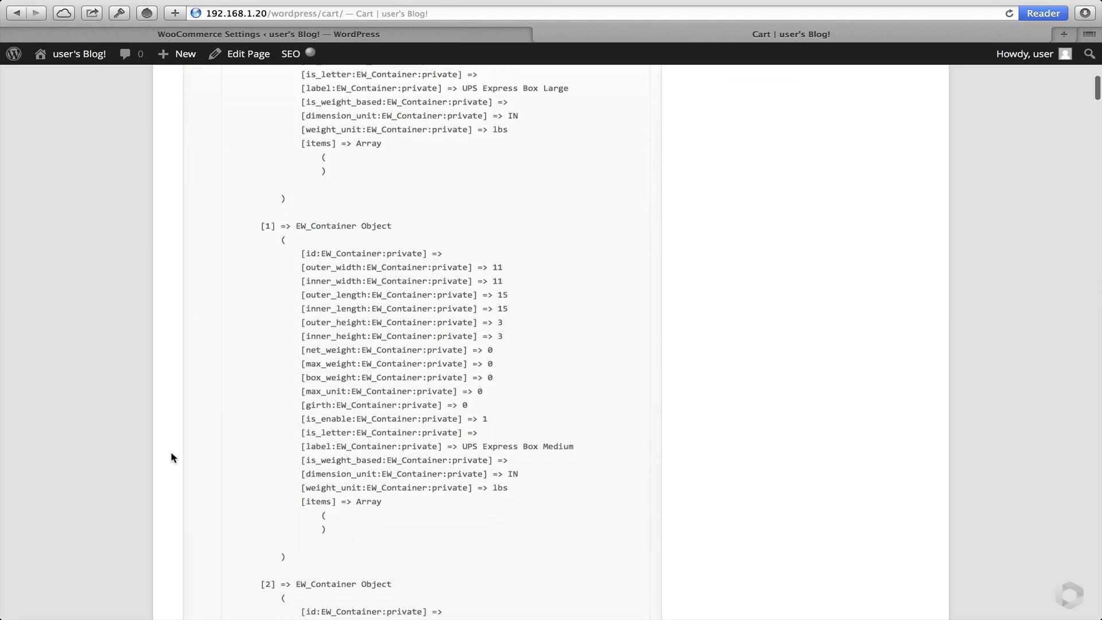
scroll(205, 398, down, 10)
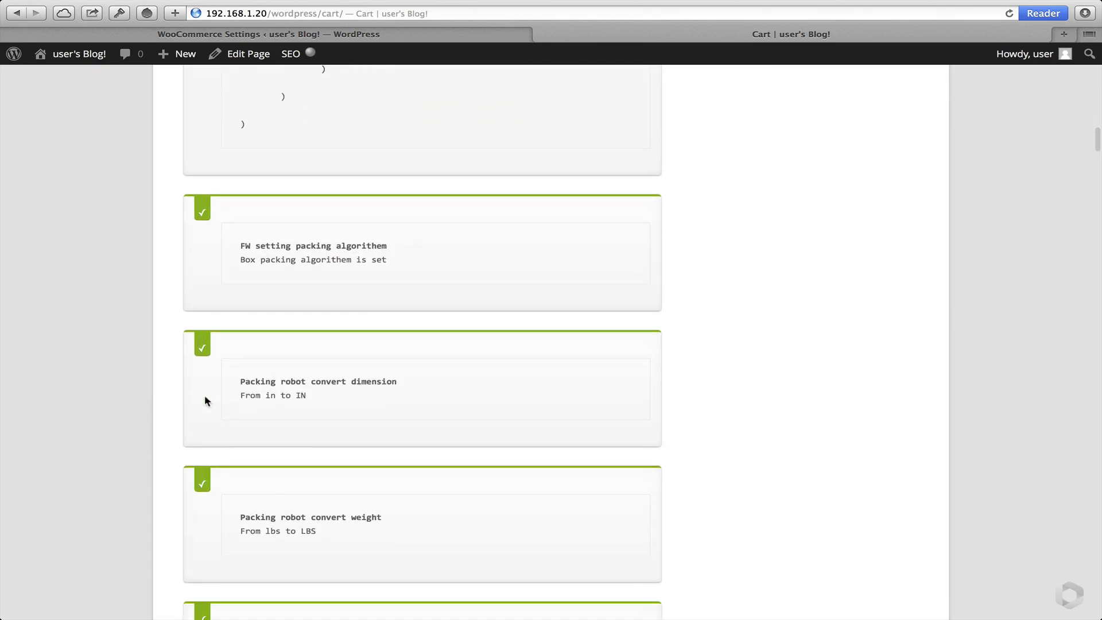
scroll(204, 399, down, 1)
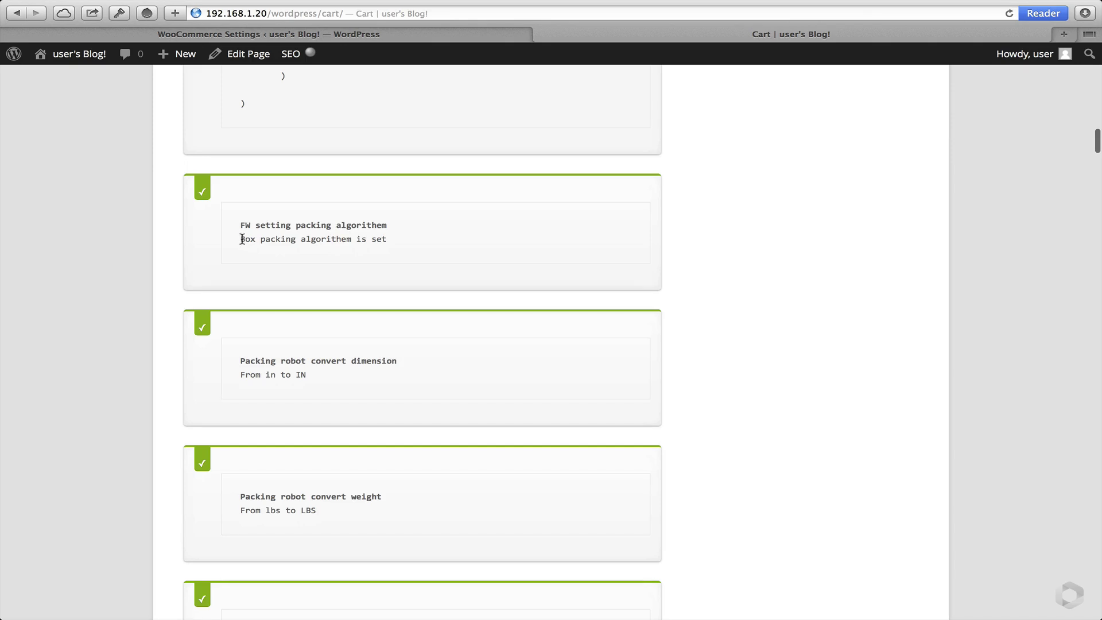
drag(241, 239, 379, 240)
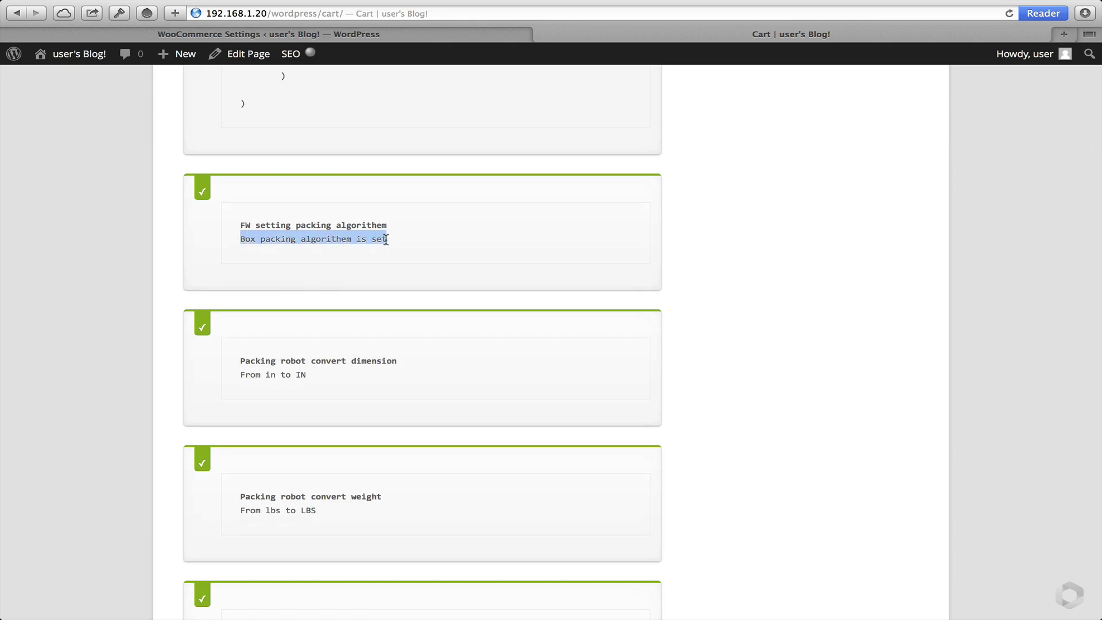
click(390, 360)
scroll(393, 361, down, 3)
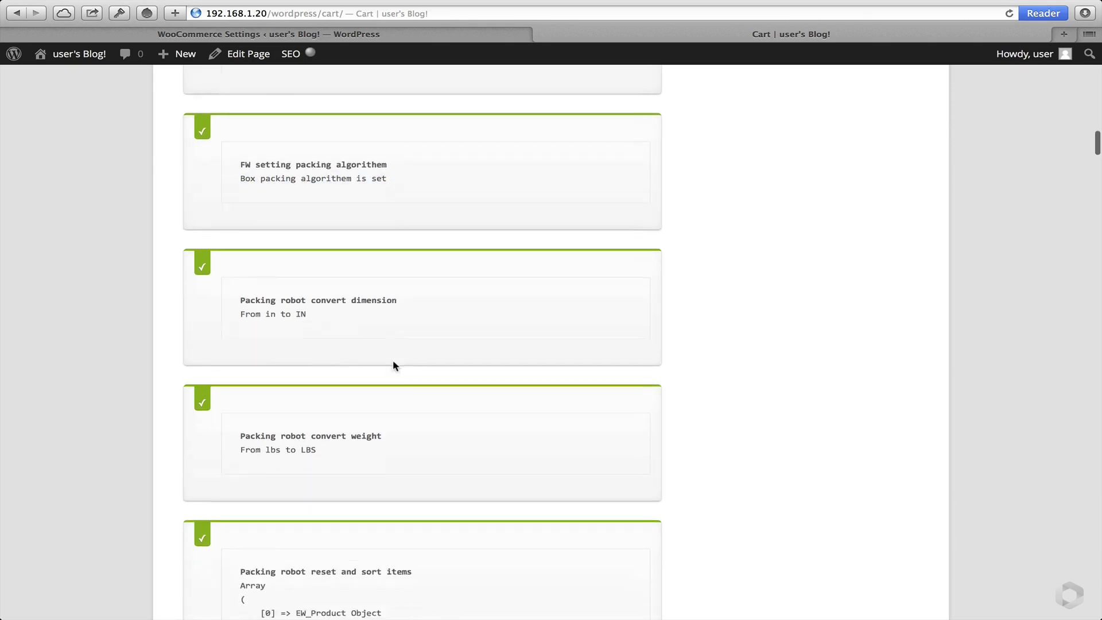
scroll(393, 363, down, 15)
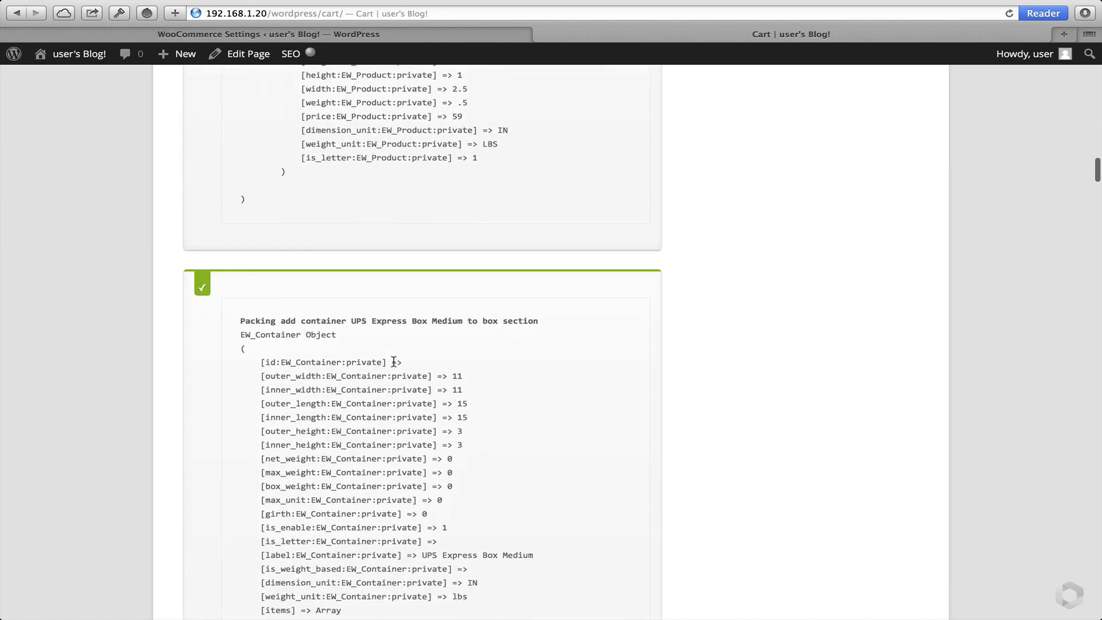
scroll(393, 361, down, 15)
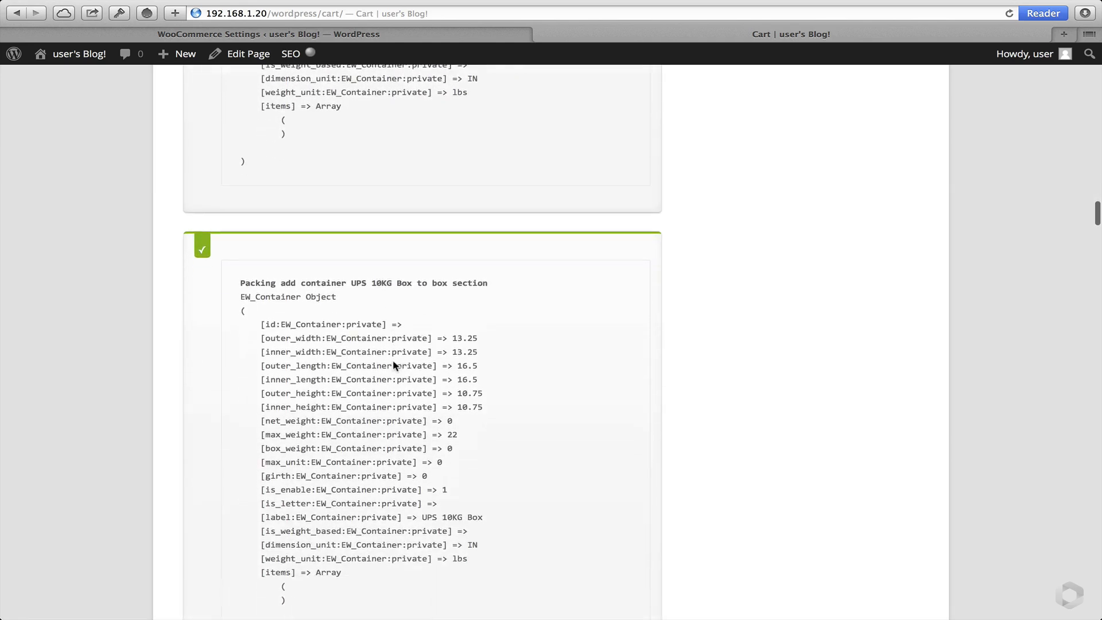
scroll(393, 361, down, 15)
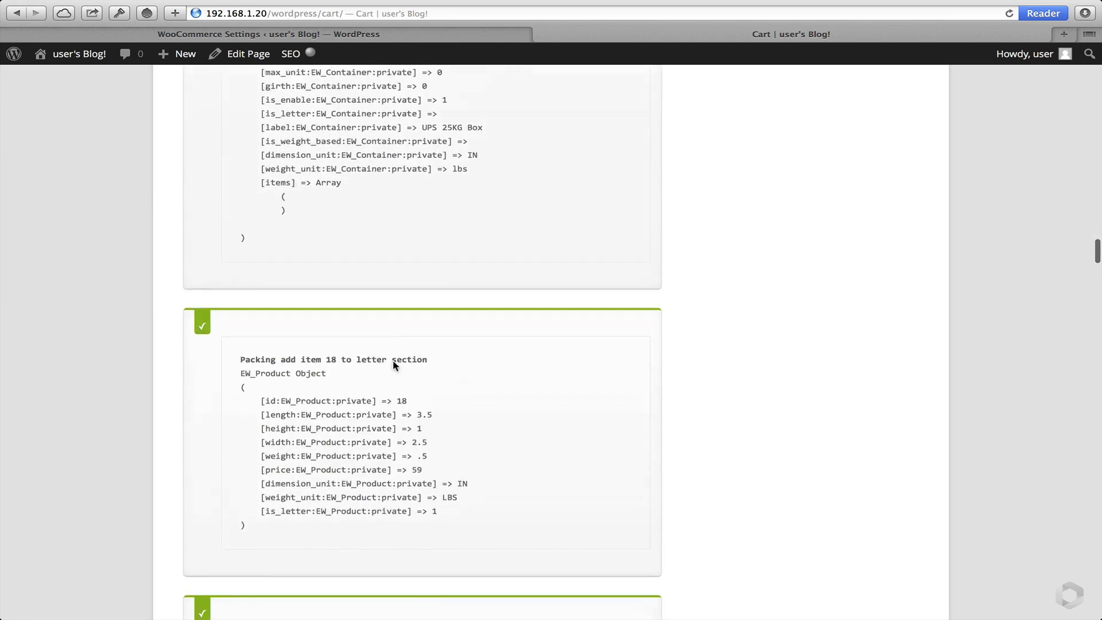
scroll(393, 362, down, 3)
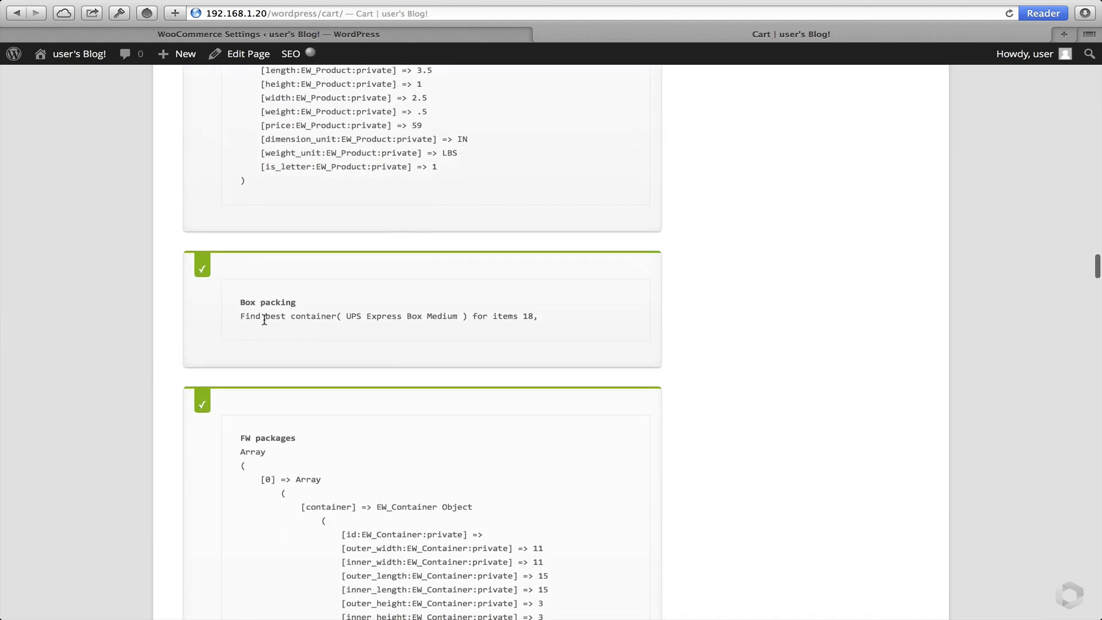
drag(239, 320, 532, 322)
click(527, 332)
scroll(455, 348, down, 15)
scroll(456, 350, down, 12)
scroll(456, 350, down, 12)
scroll(455, 349, down, 14)
scroll(456, 355, down, 15)
scroll(456, 350, down, 15)
scroll(456, 350, down, 6)
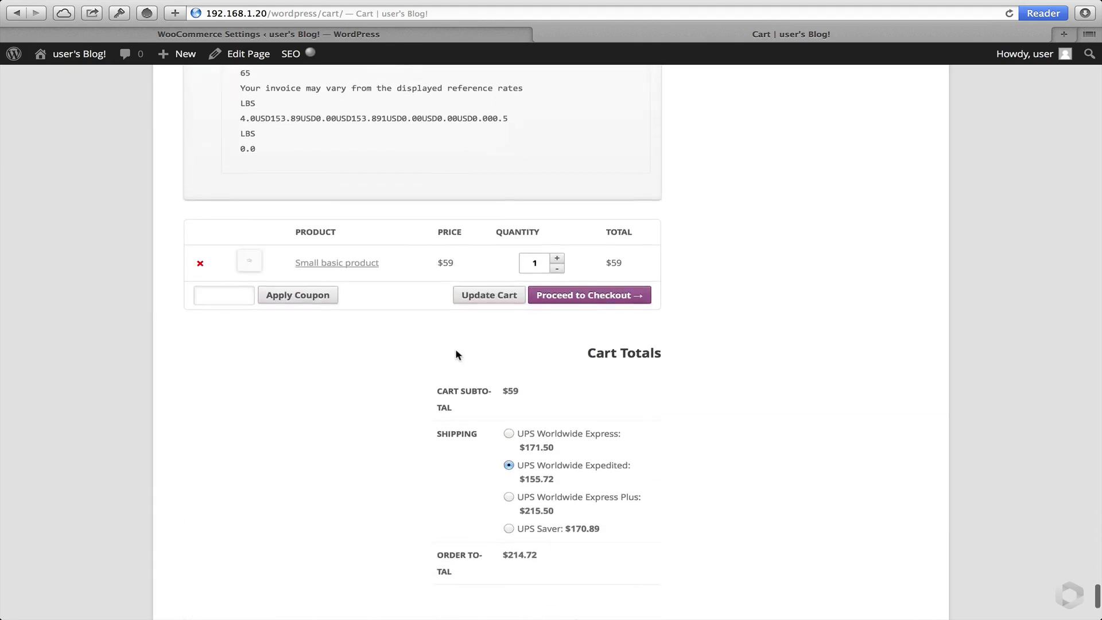
Step: Switch back to the WooCommerce Settings tab showing the UPS shipping settings
click(286, 38)
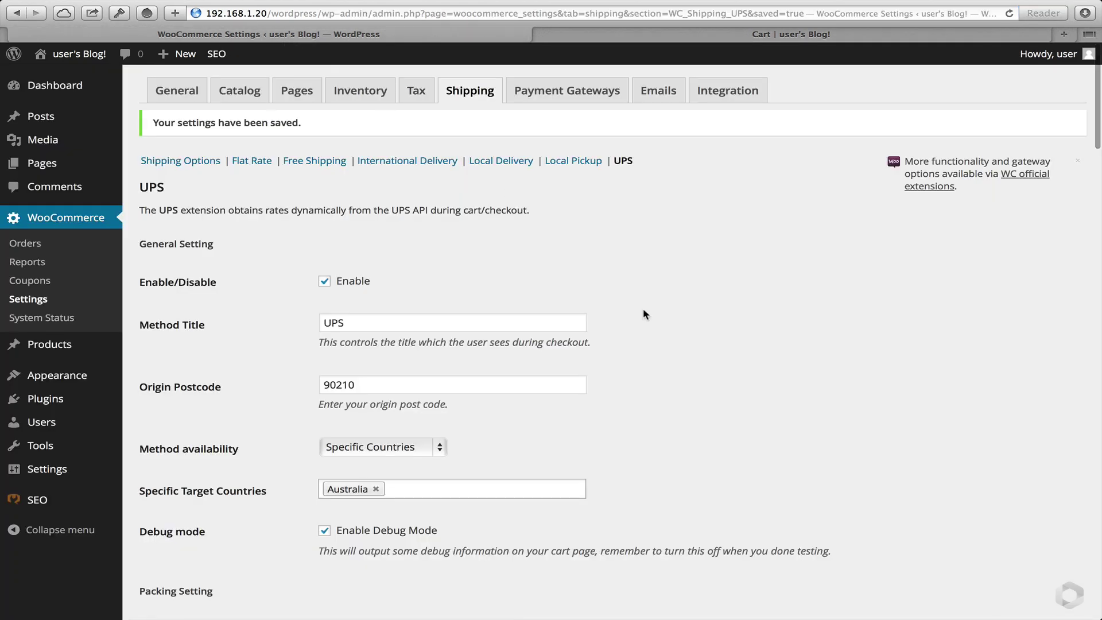